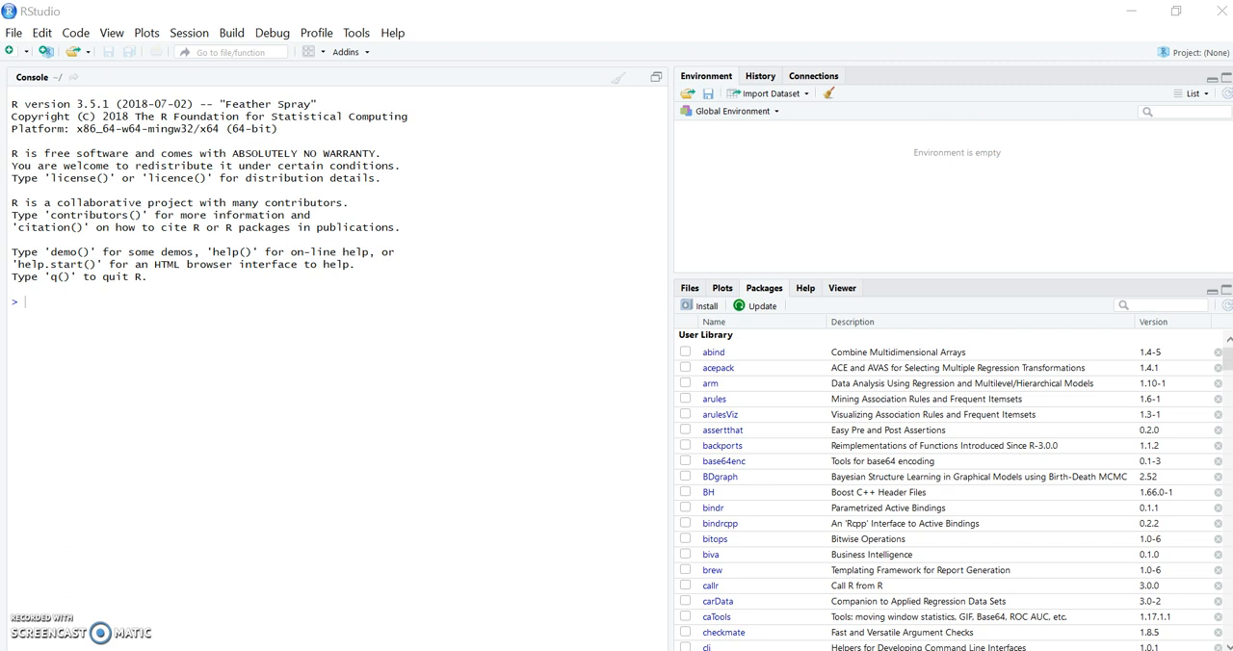
# - Load the TAShiny package in the console with library(TAShiny)
pyautogui.click(34, 301)
pyautogui.write('library')
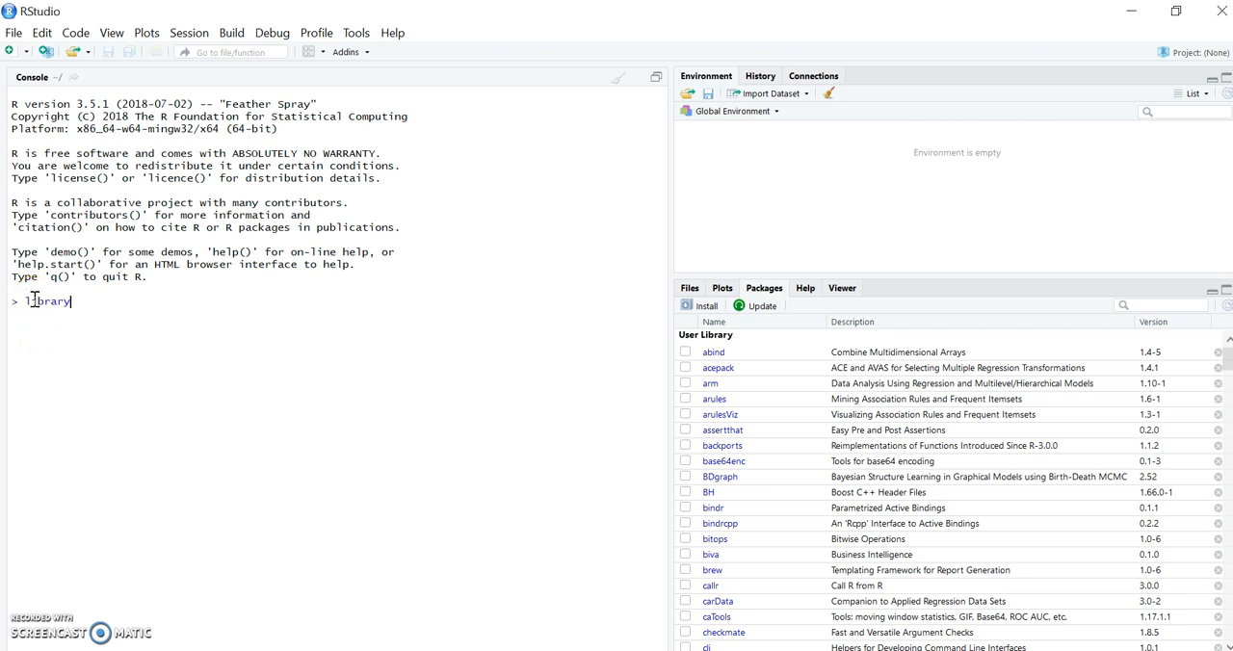
pyautogui.write('(T')
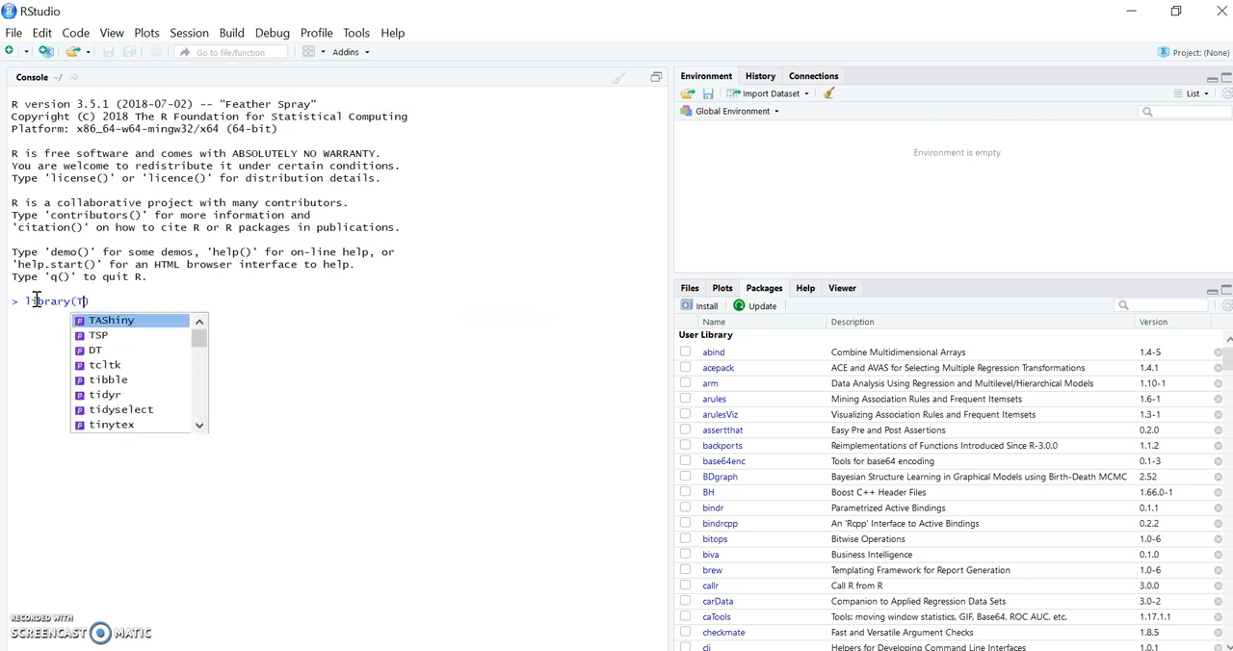
pyautogui.click(121, 320)
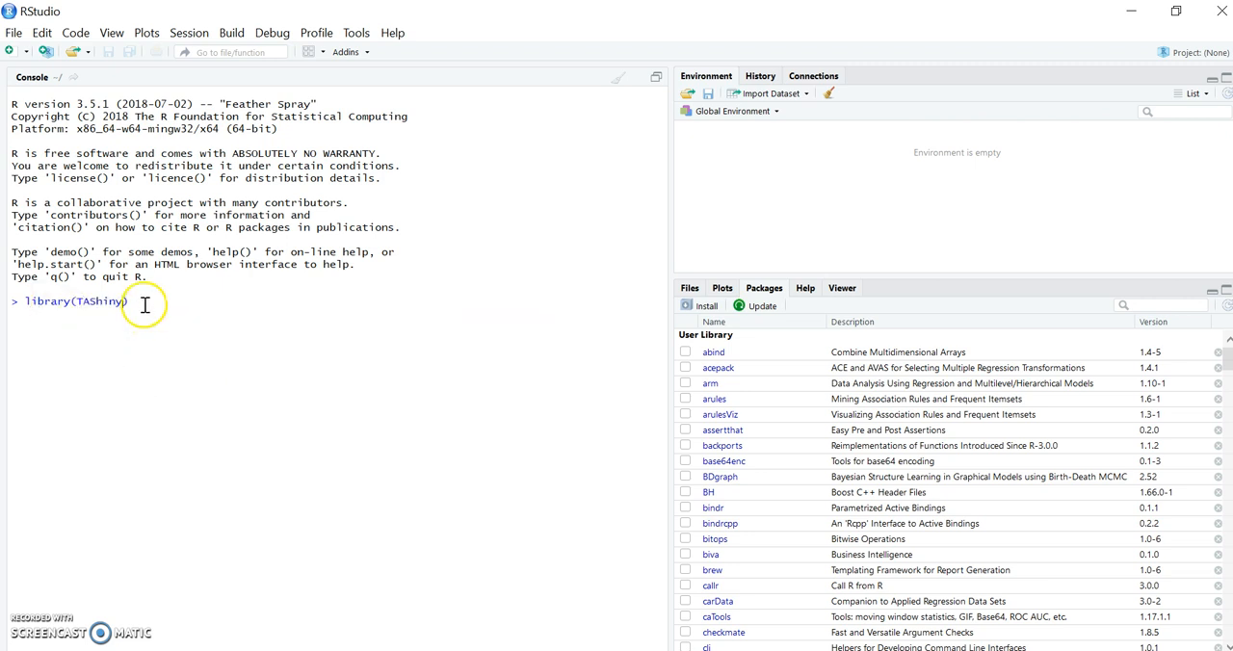
pyautogui.press('Return')
# - Launch the text analyzer app by running TAShiny:::TAShiny() in the console and maximize its window
pyautogui.write('TAShin')
pyautogui.click(140, 302)
pyautogui.write('y')
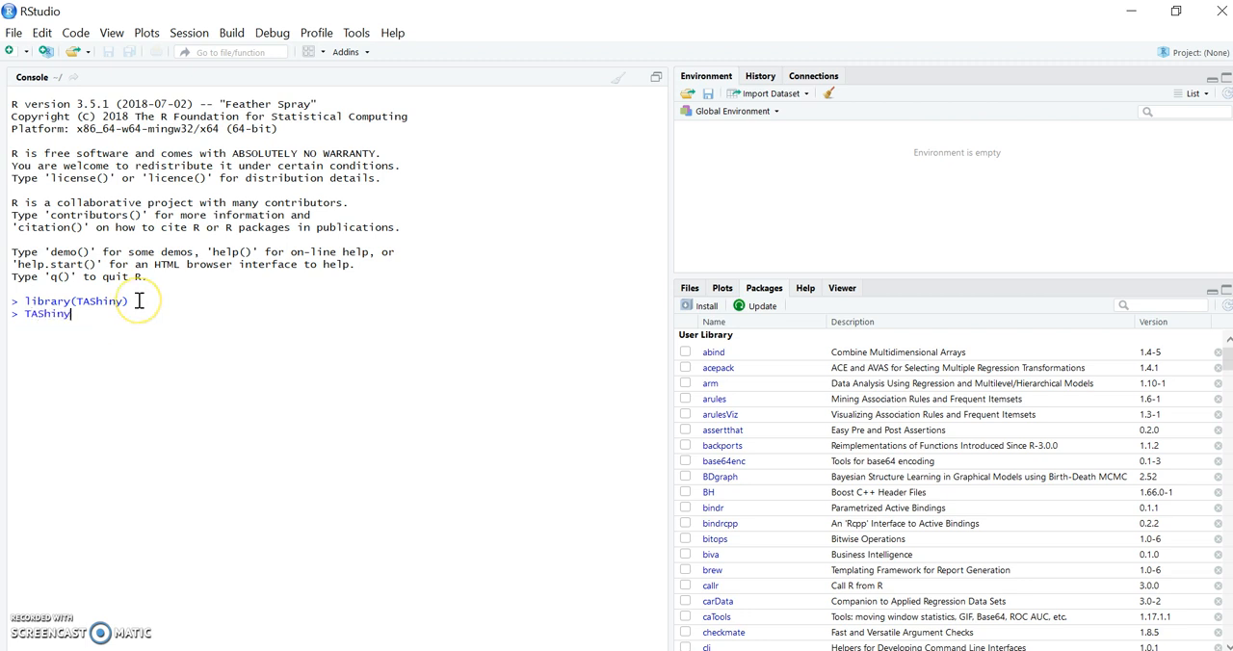
pyautogui.write(':::')
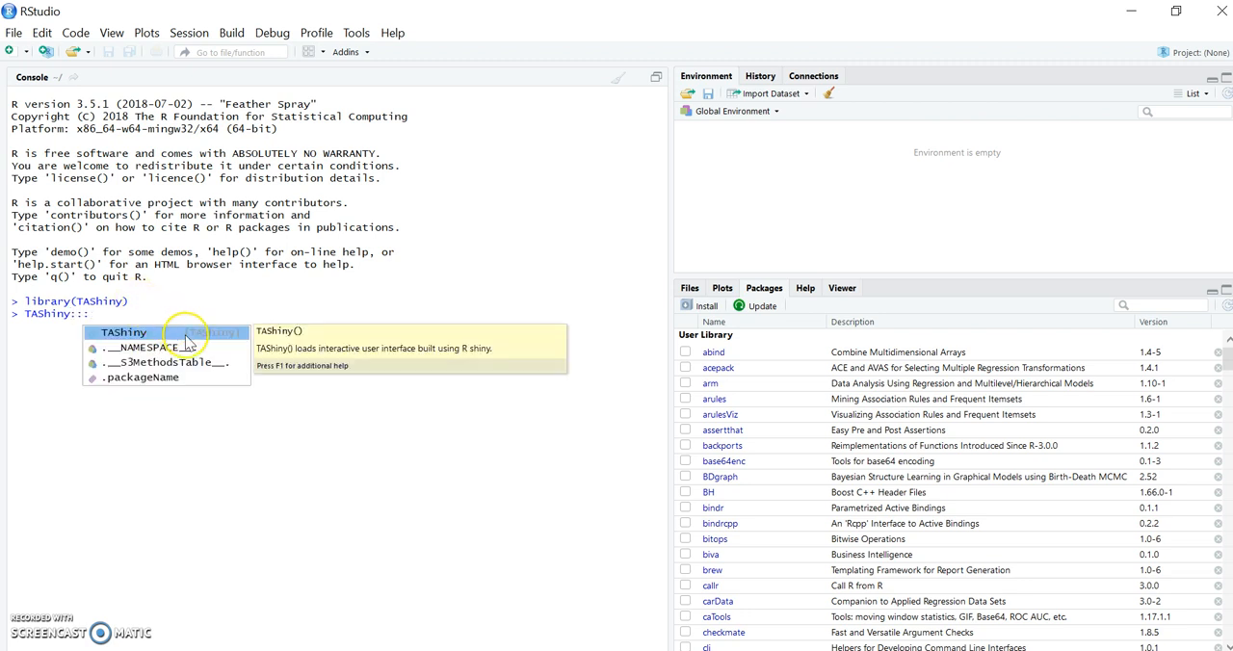
pyautogui.press('Return')
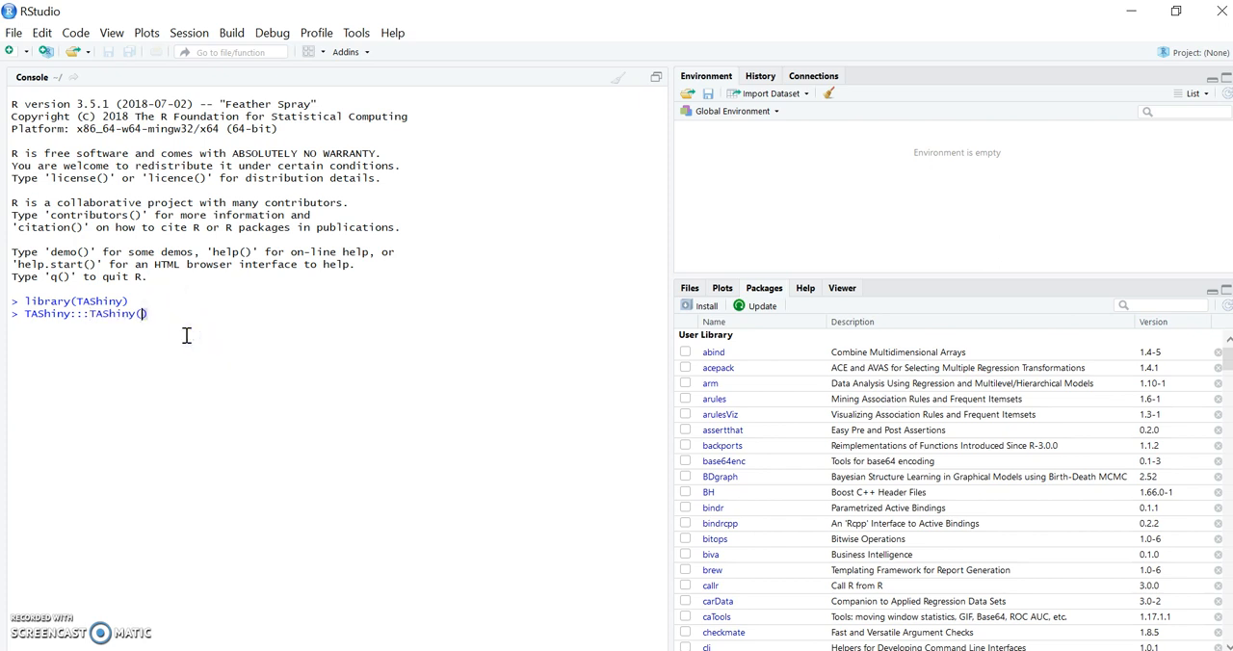
pyautogui.click(168, 313)
pyautogui.press('Return')
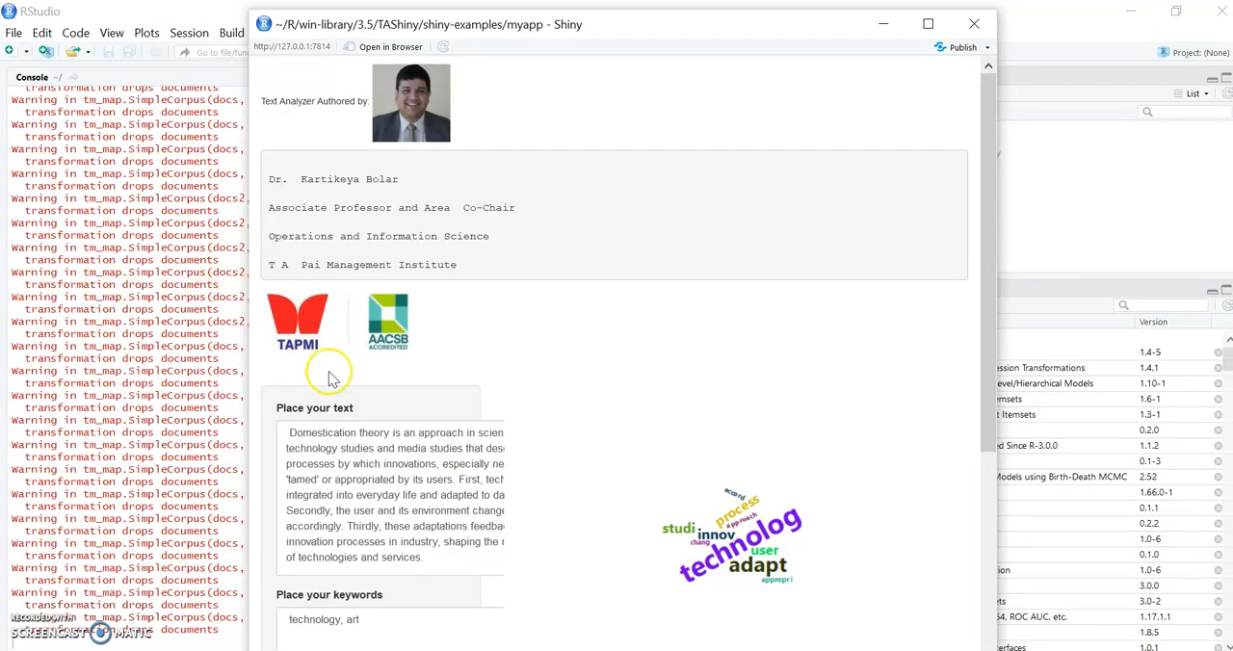
pyautogui.click(928, 25)
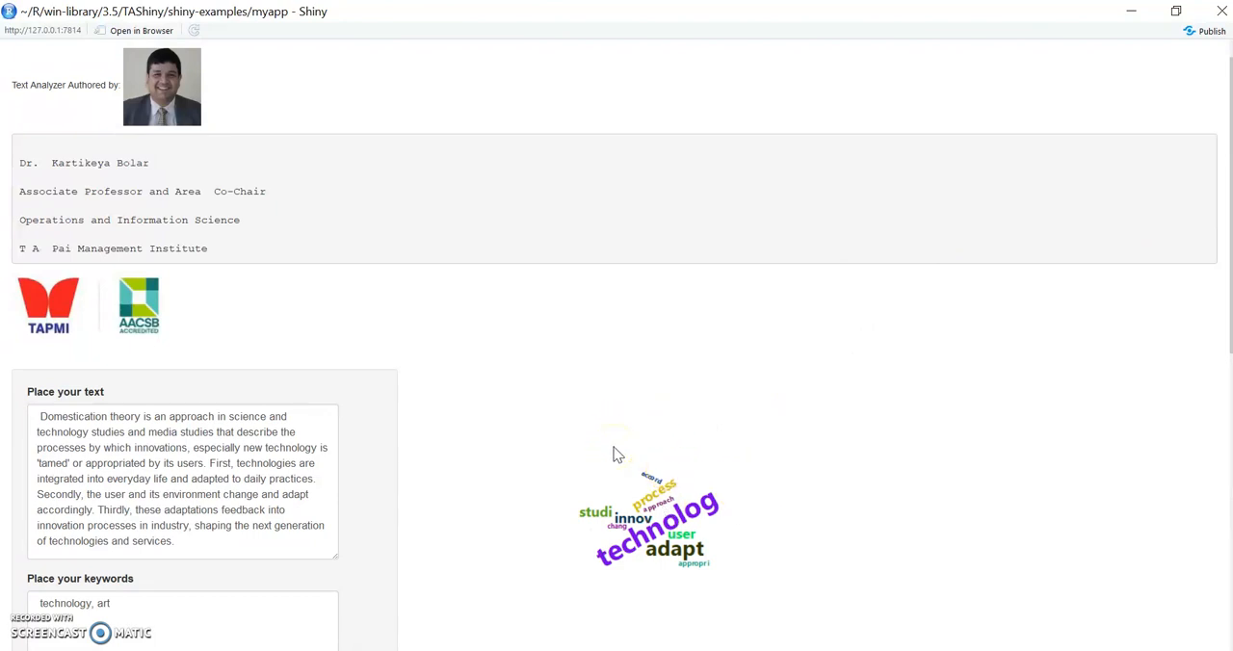
# - Examine the sample text, keywords, word cloud, concept network, and matched topics in the app
pyautogui.click(1008, 420)
pyautogui.scroll(-2, 1008, 420)
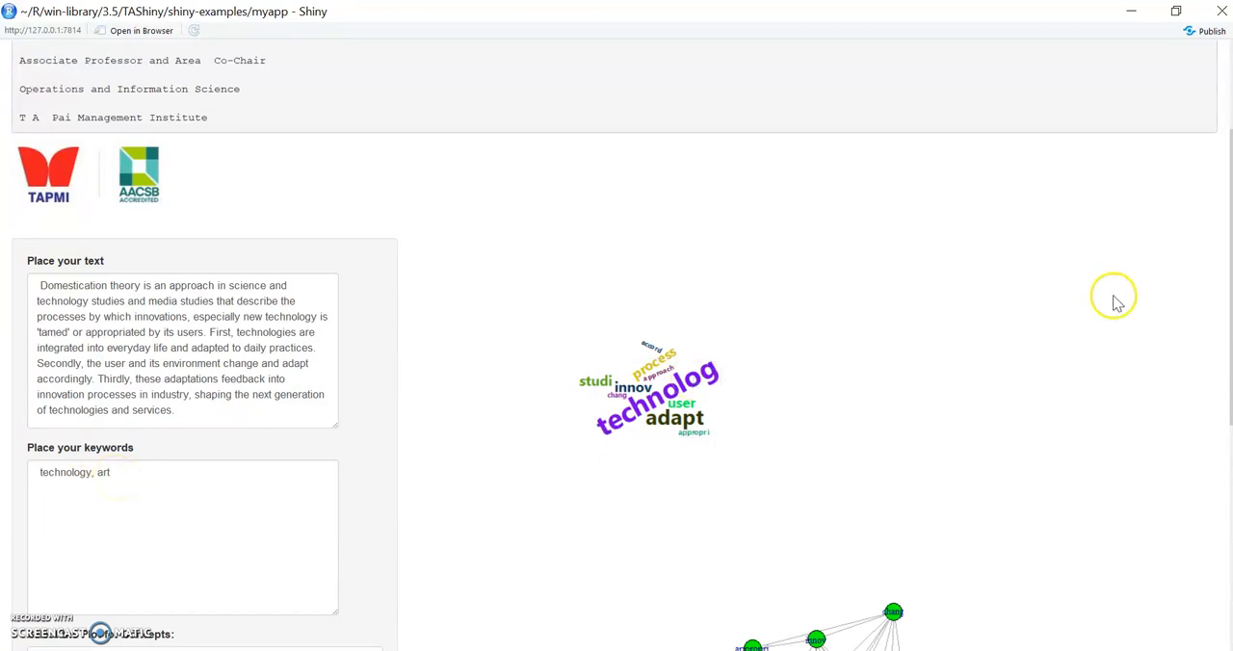
pyautogui.moveTo(1230, 289); pyautogui.dragTo(1230, 497)
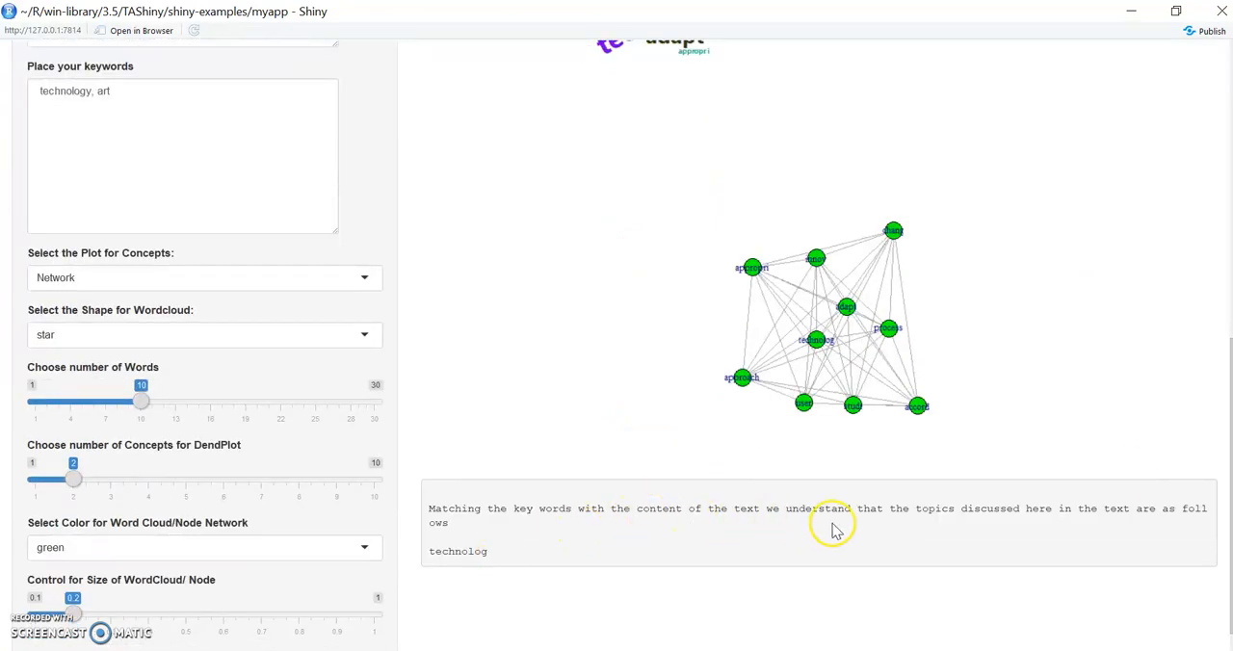
pyautogui.click(495, 560)
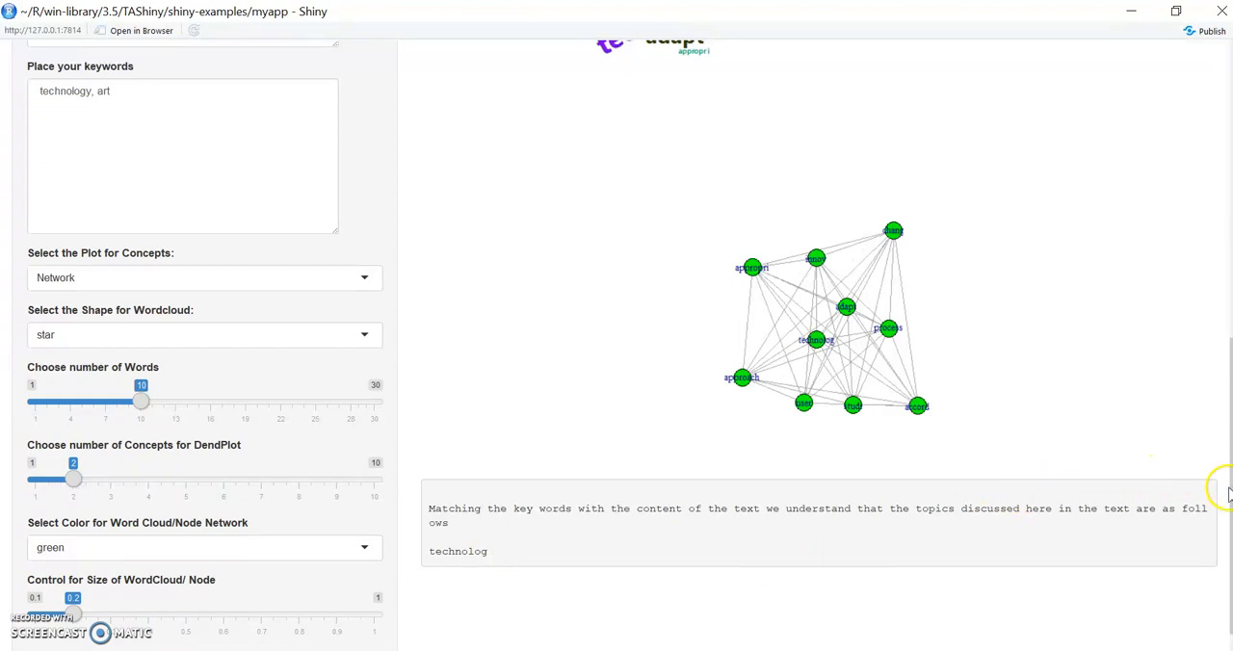
pyautogui.scroll(5, 617, 385)
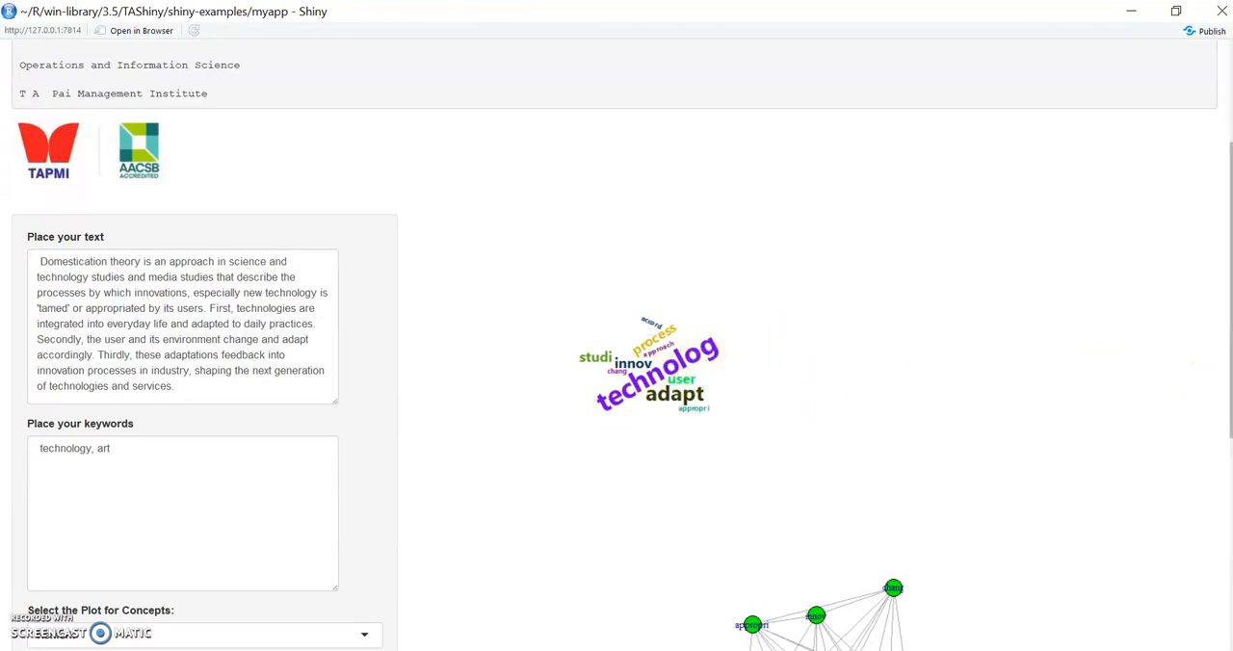
pyautogui.scroll(-1, 617, 354)
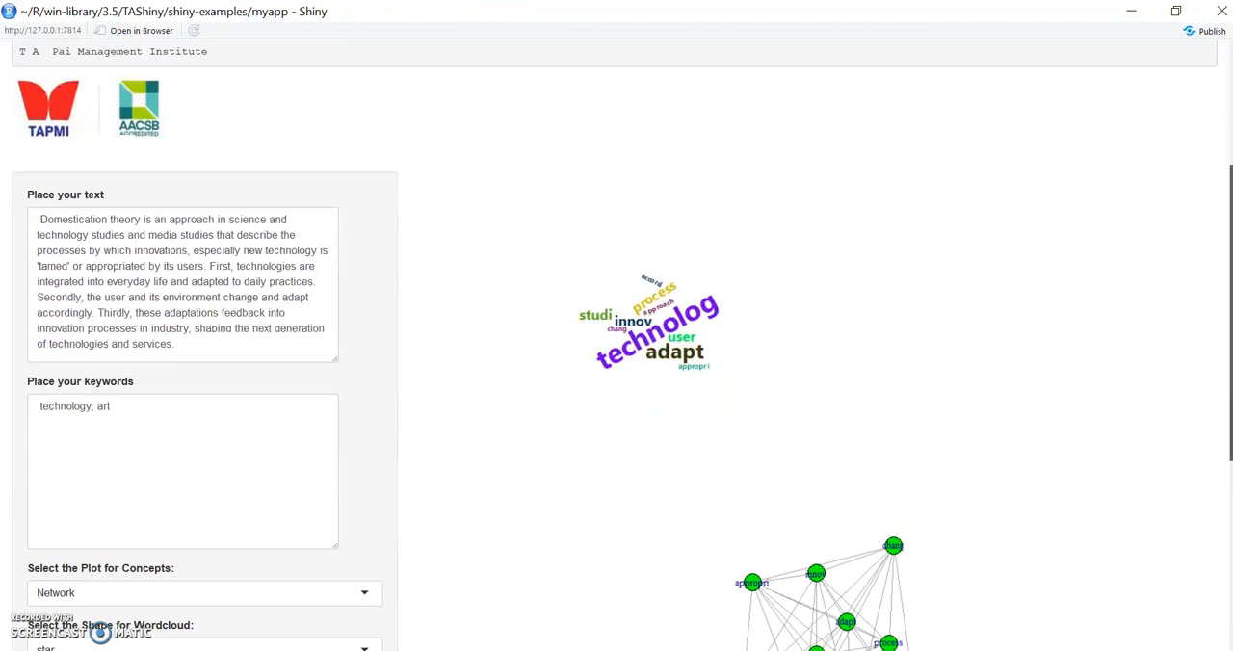
pyautogui.scroll(-4, 616, 353)
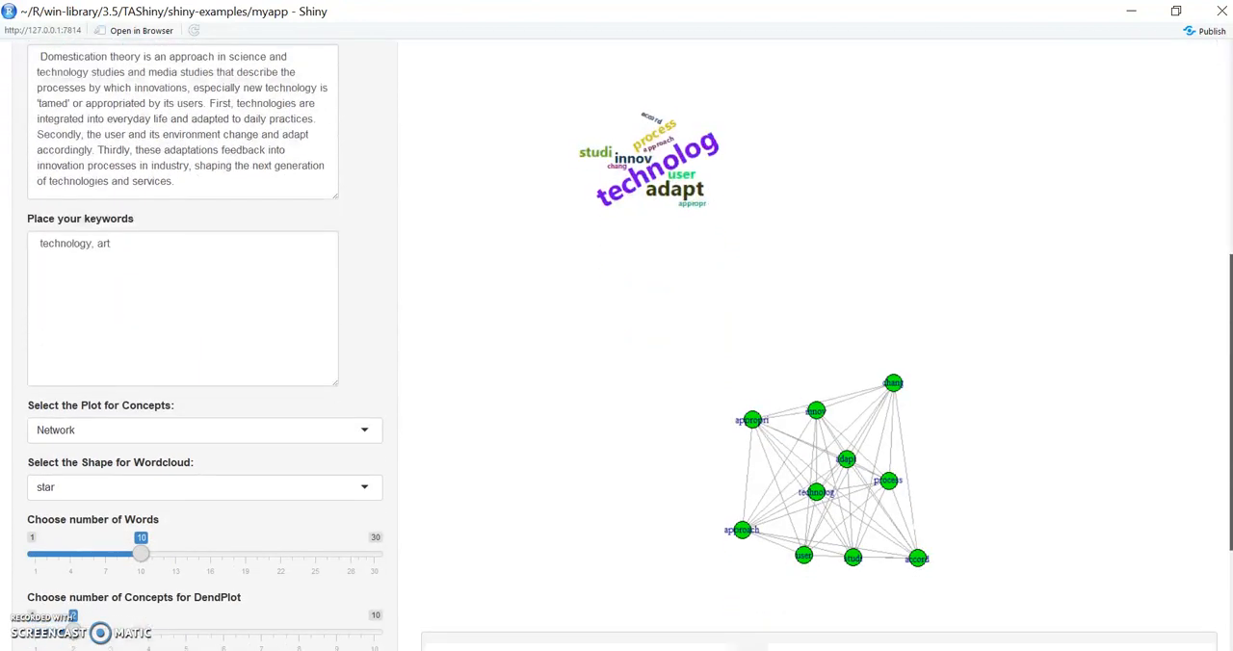
pyautogui.scroll(2, 1224, 443)
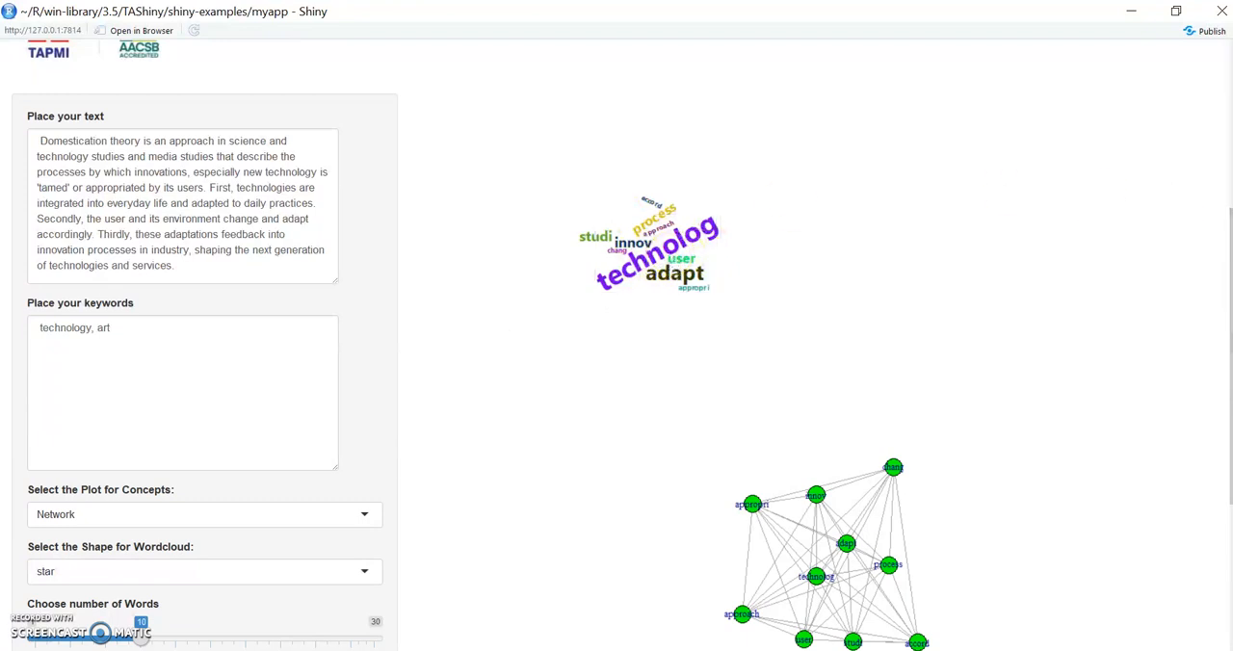
pyautogui.scroll(-4, 1224, 443)
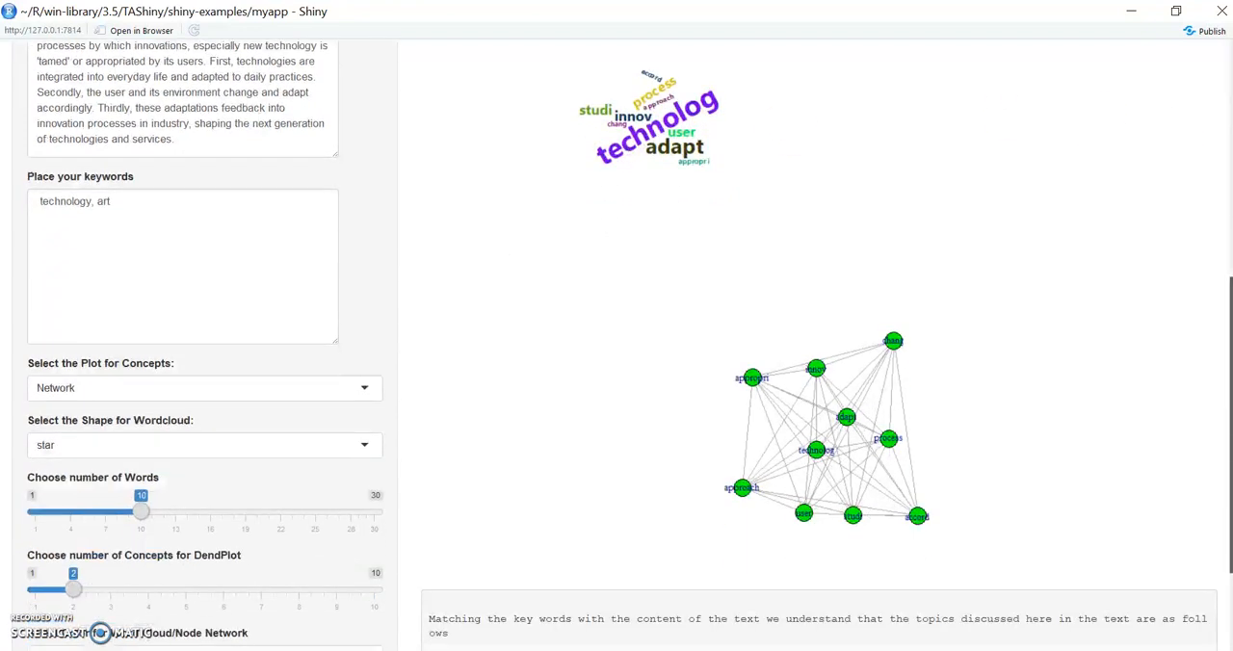
# - Set the number of words for the word cloud and network to 30
pyautogui.scroll(-1, 1225, 361)
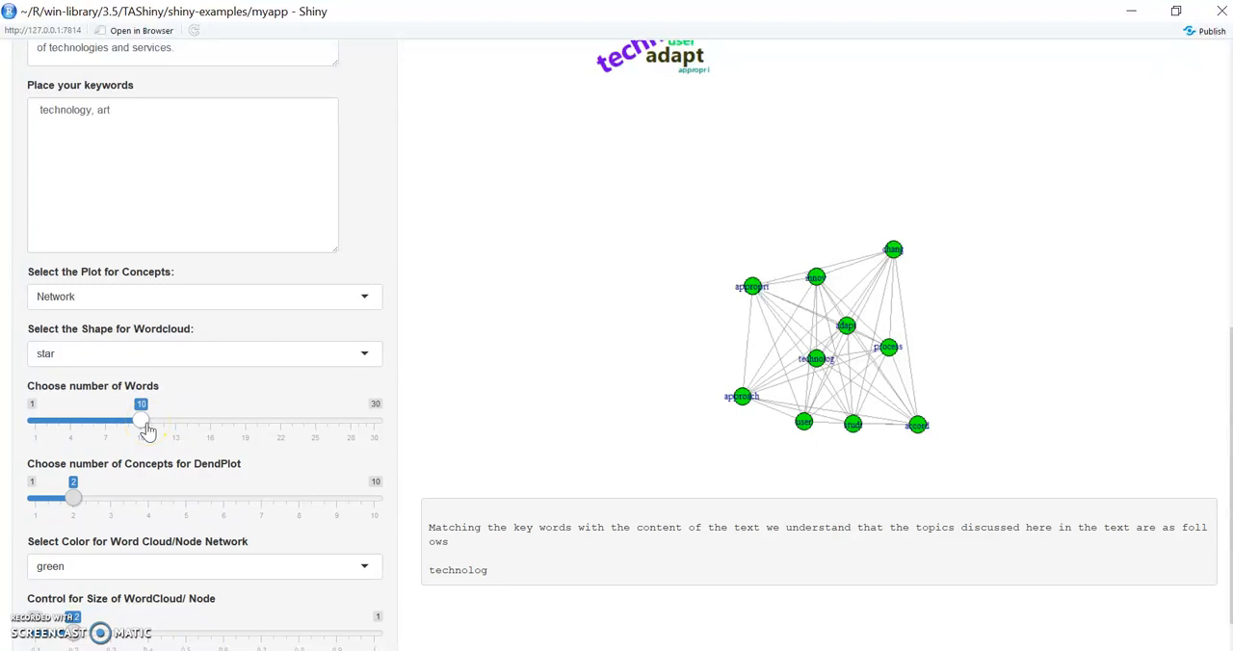
pyautogui.moveTo(144, 431); pyautogui.dragTo(382, 433)
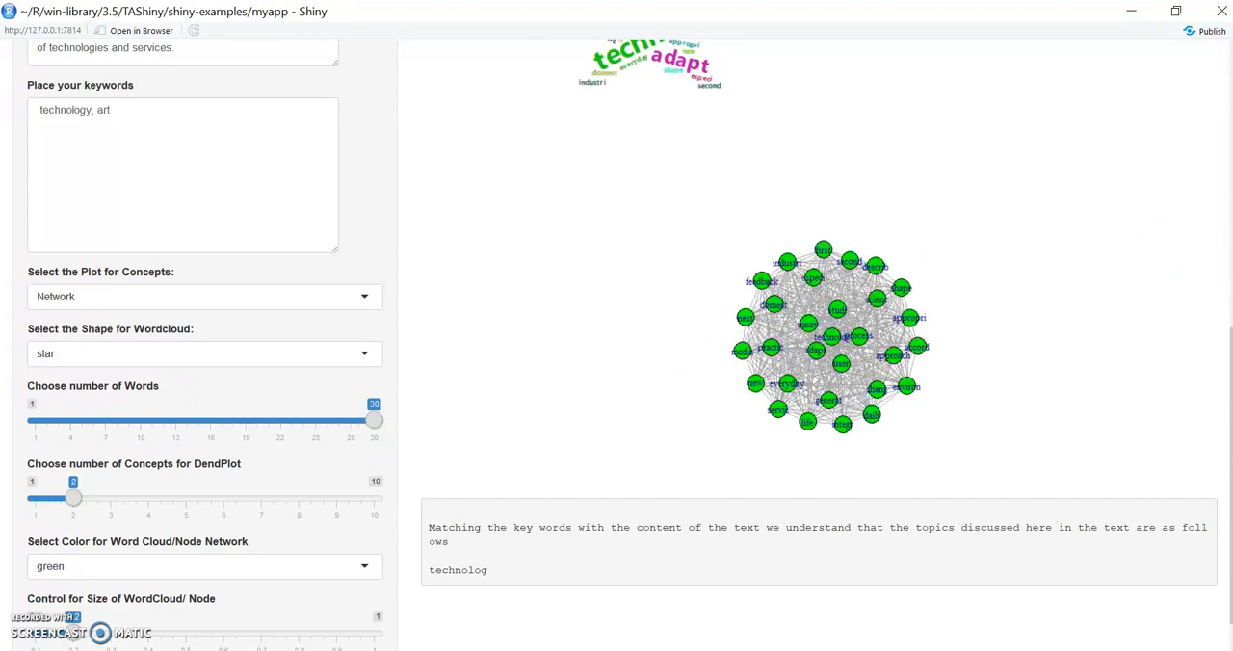
pyautogui.scroll(3, 1212, 289)
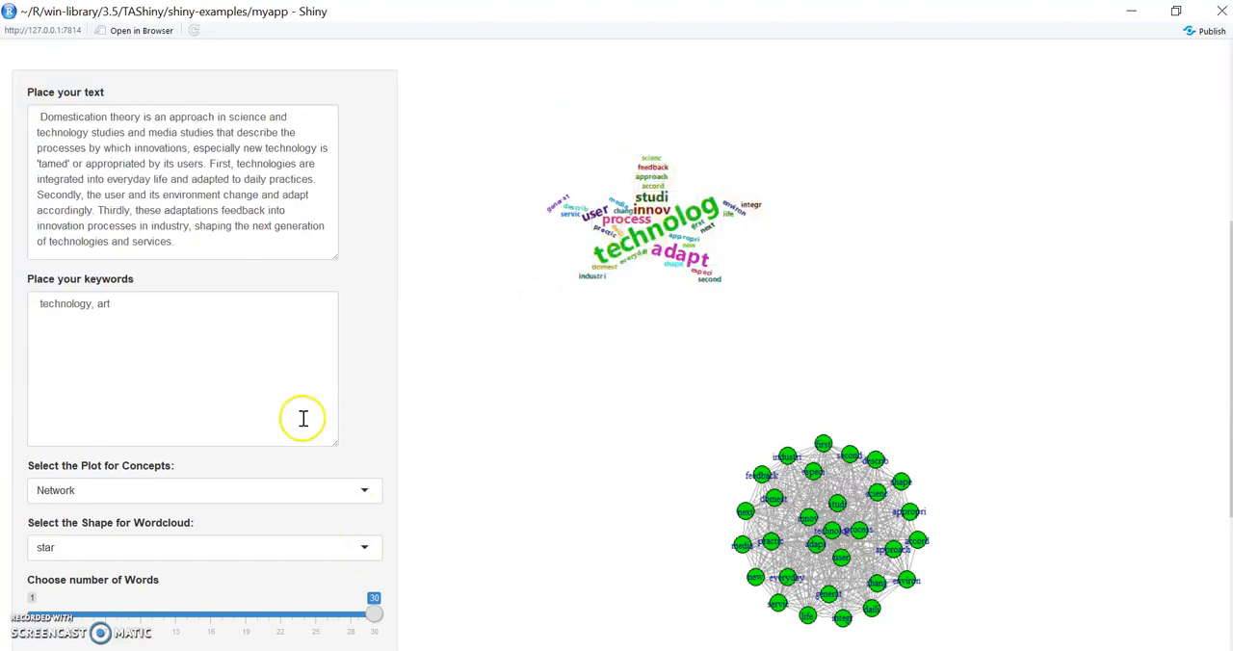
# - Try the diamond shape for the word cloud and settle on the cardiod shape
pyautogui.click(360, 548)
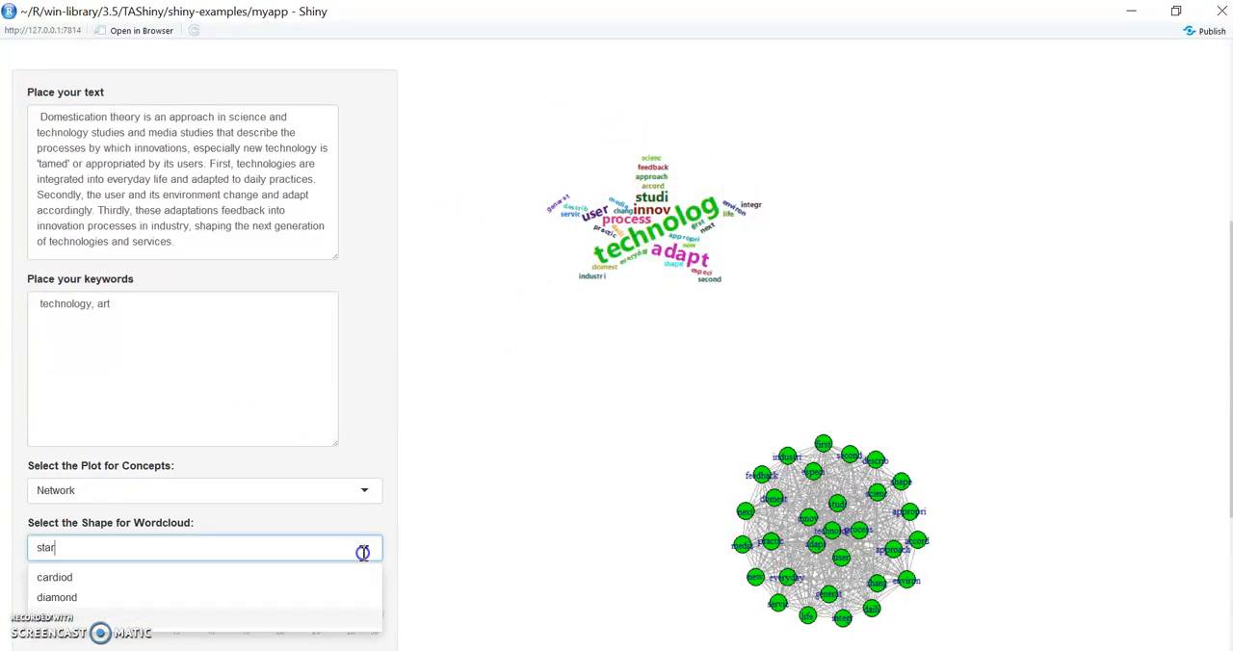
pyautogui.click(73, 599)
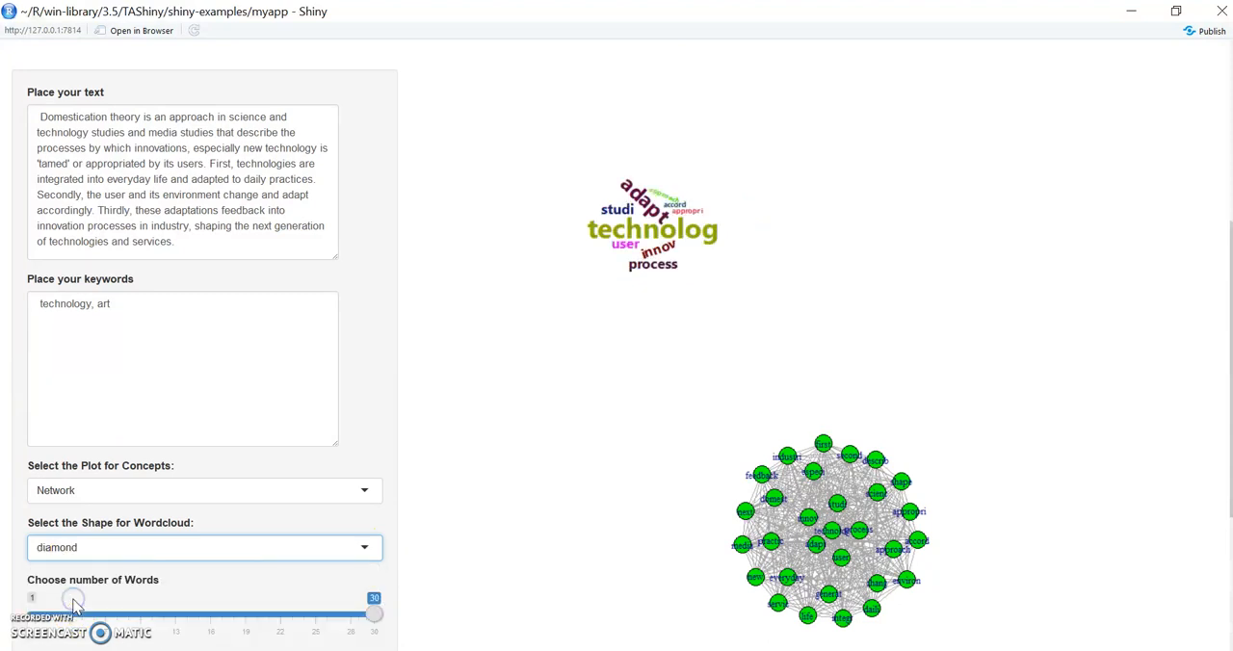
pyautogui.click(376, 544)
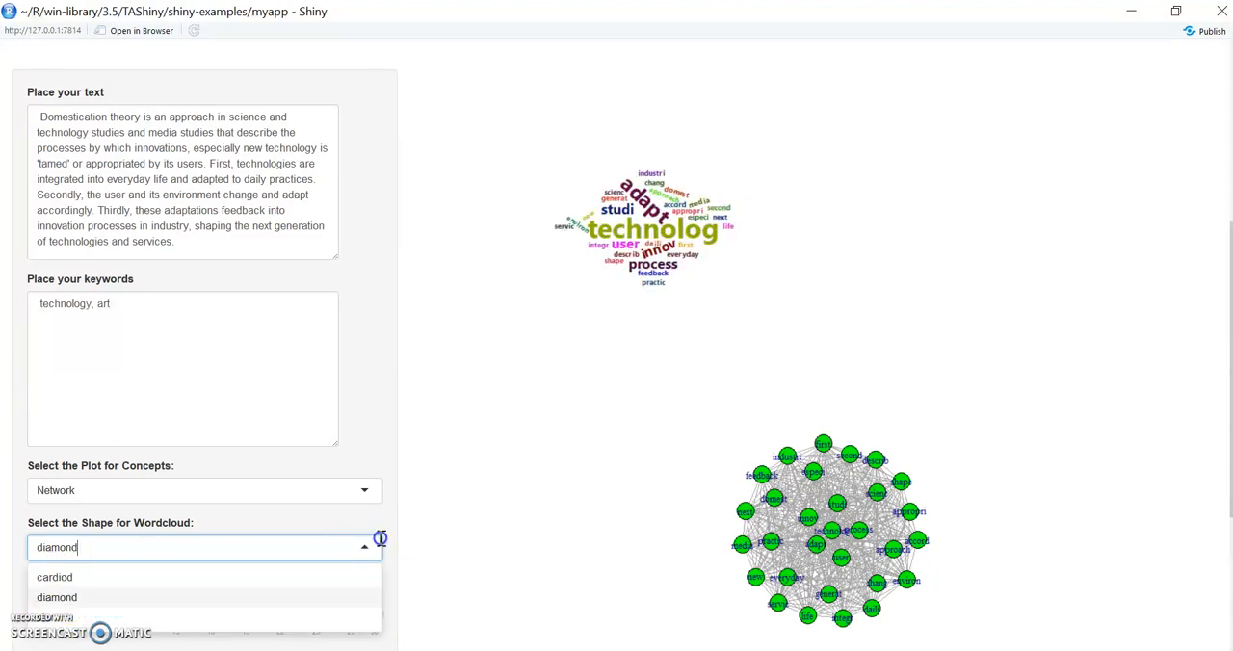
pyautogui.click(102, 580)
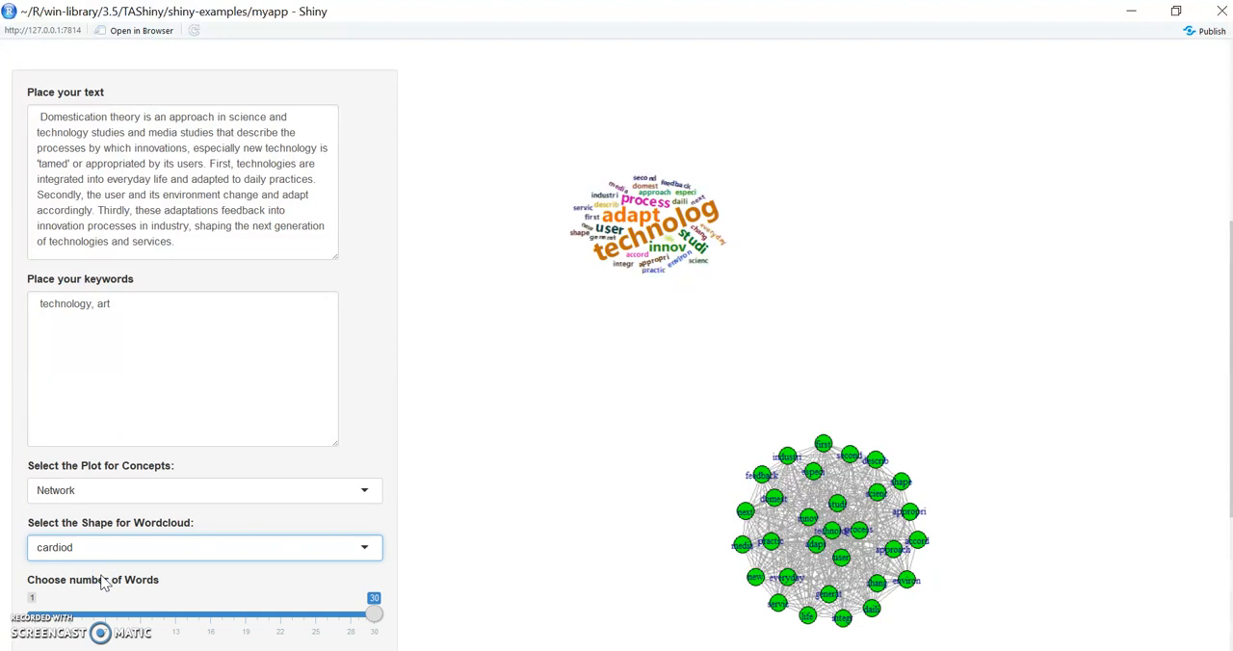
# - Set the word cloud and node size to 0.7 and inspect the enlarged word cloud and network
pyautogui.scroll(-3, 616, 343)
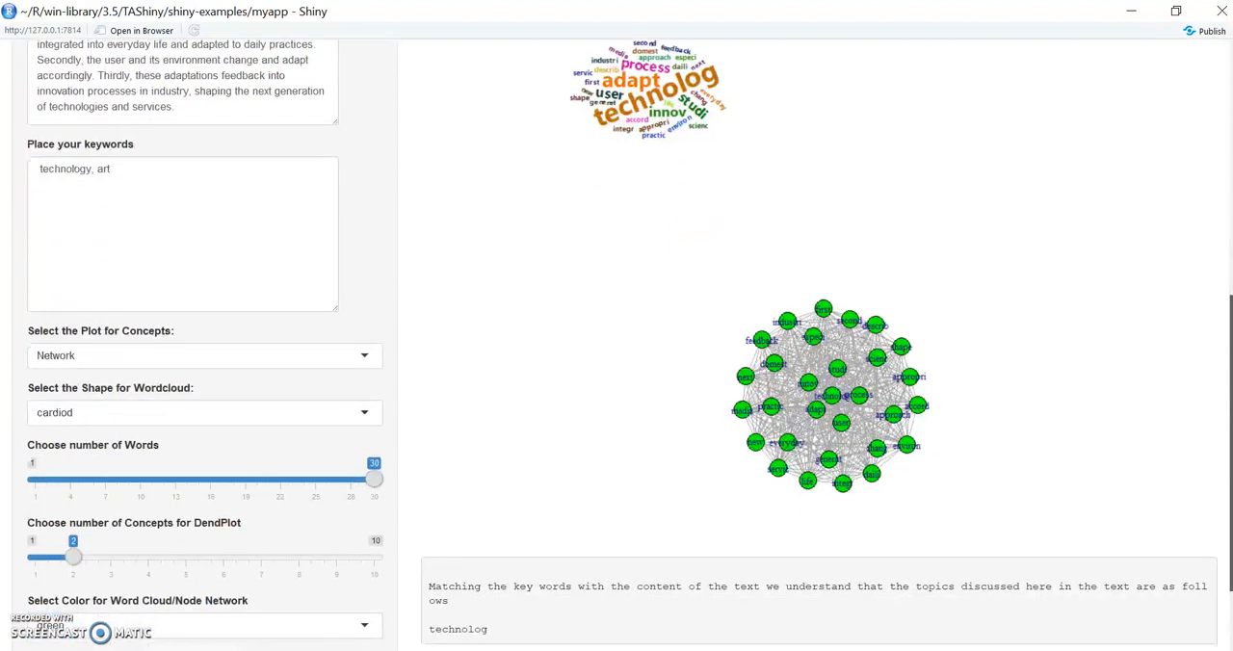
pyautogui.moveTo(1229, 446)
pyautogui.mouseDown()
pyautogui.moveTo(1217, 330)
pyautogui.moveTo(1214, 435)
pyautogui.mouseUp()
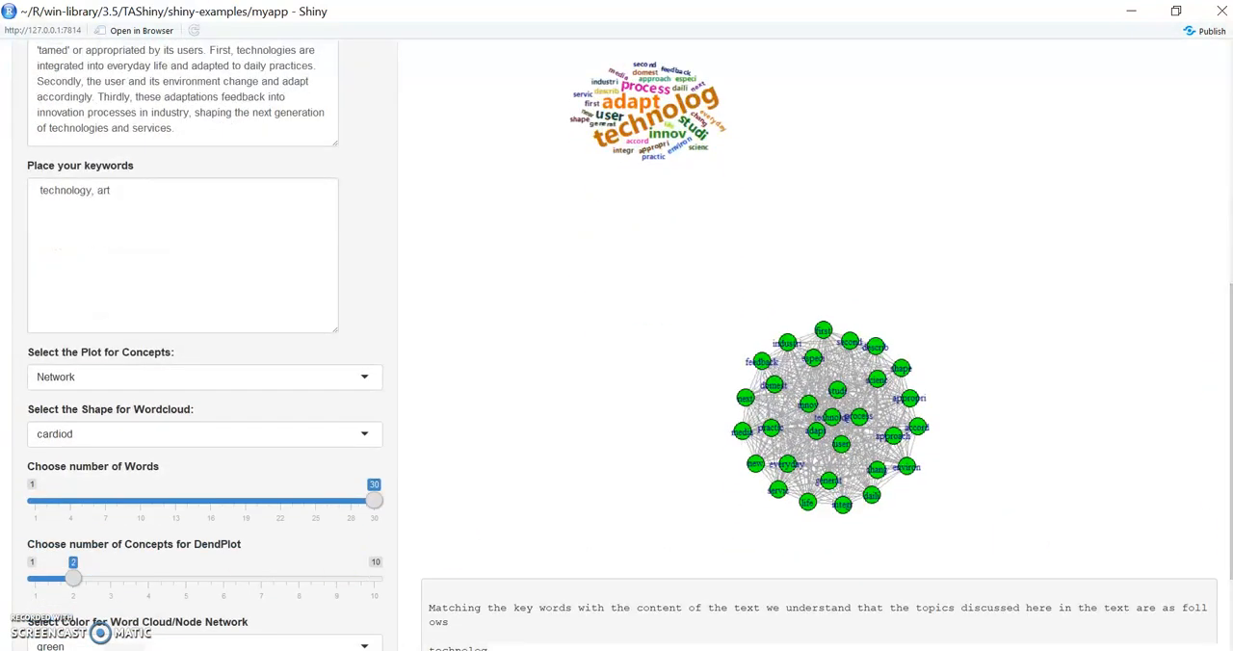
pyautogui.scroll(-1, 86, 606)
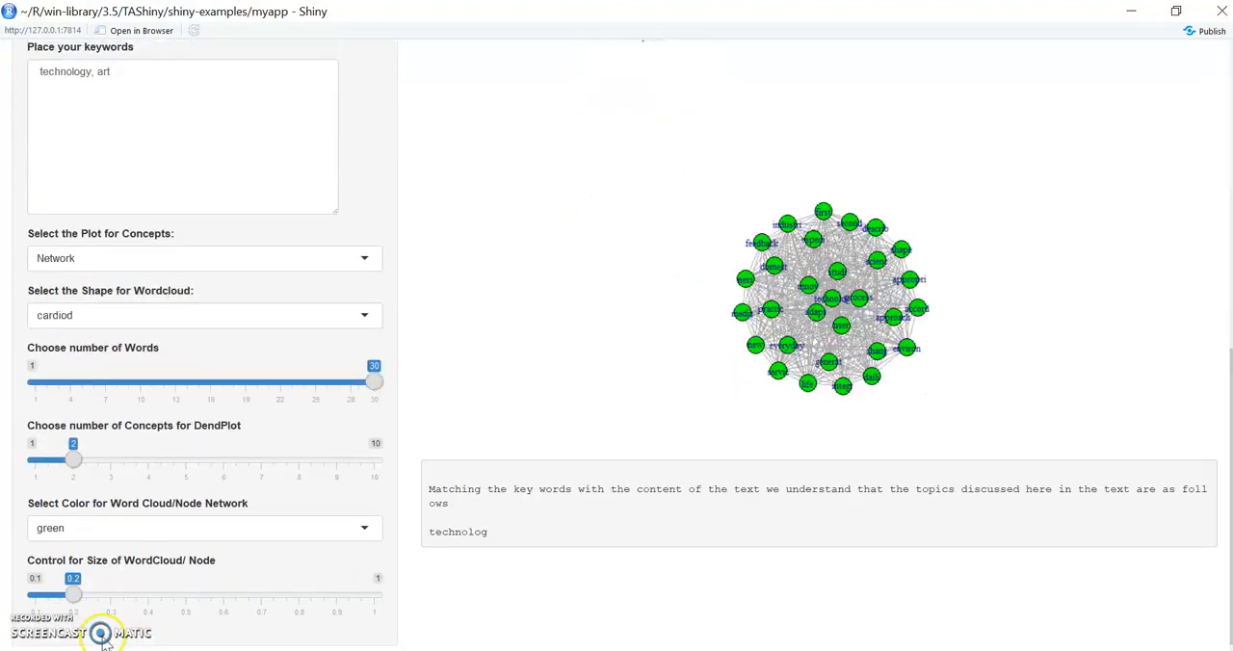
pyautogui.moveTo(75, 594); pyautogui.dragTo(262, 594)
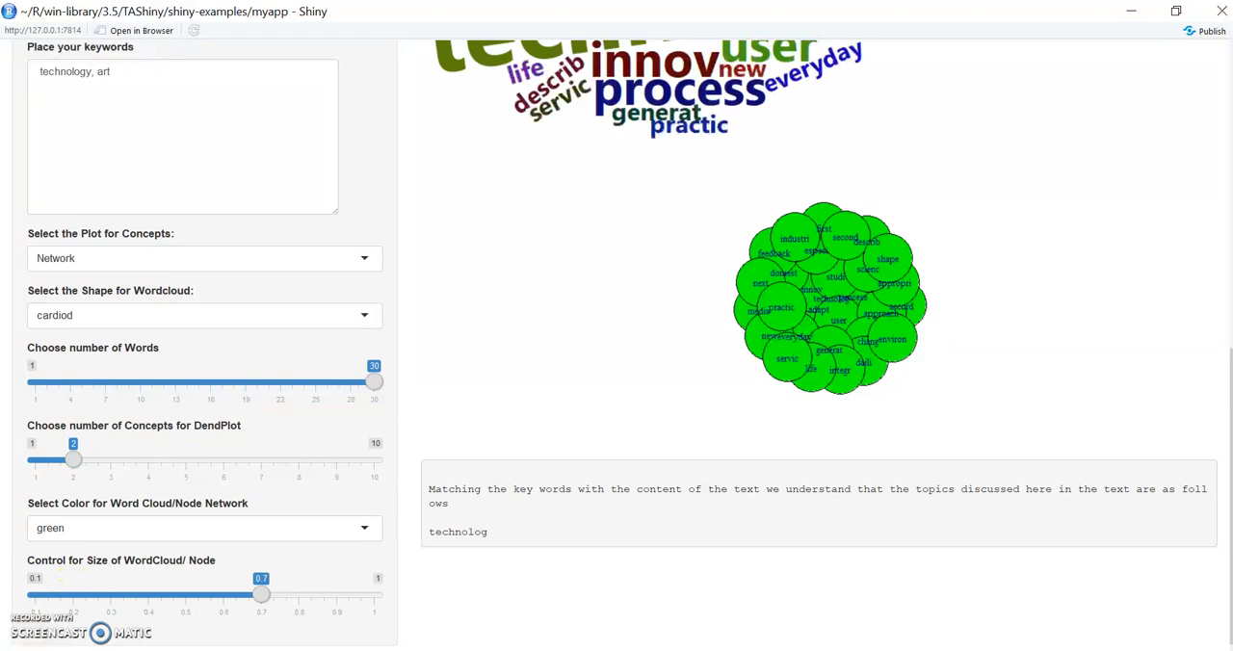
pyautogui.scroll(3, 1213, 443)
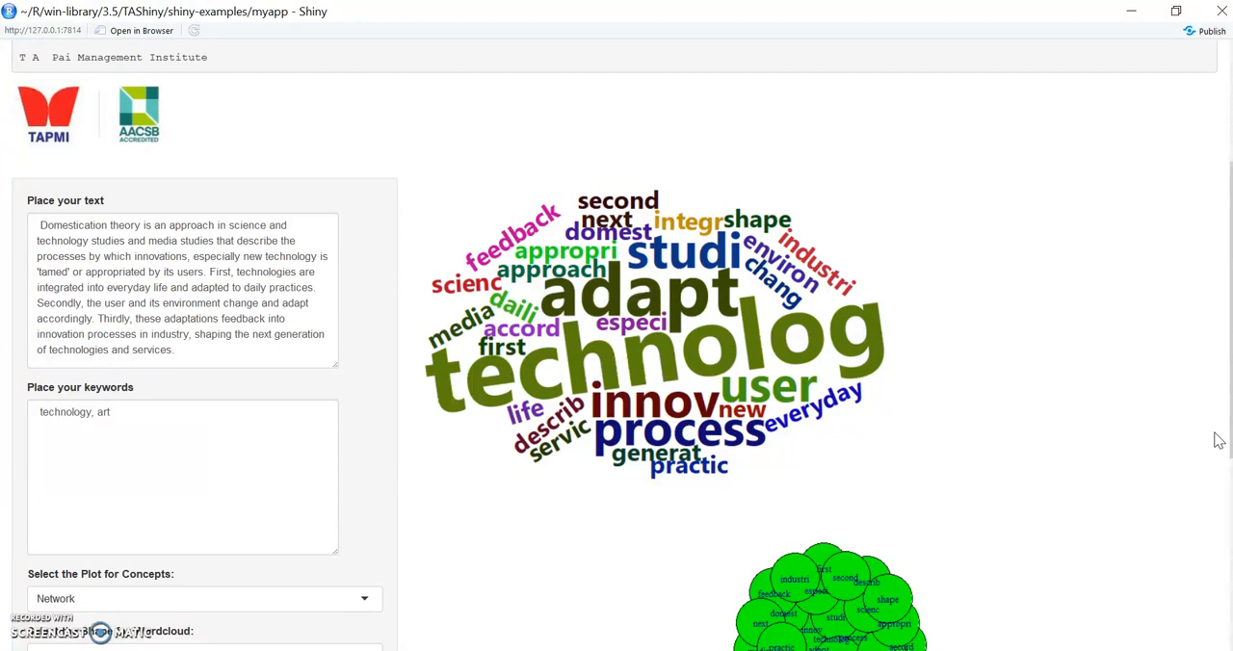
pyautogui.scroll(-3, 1219, 441)
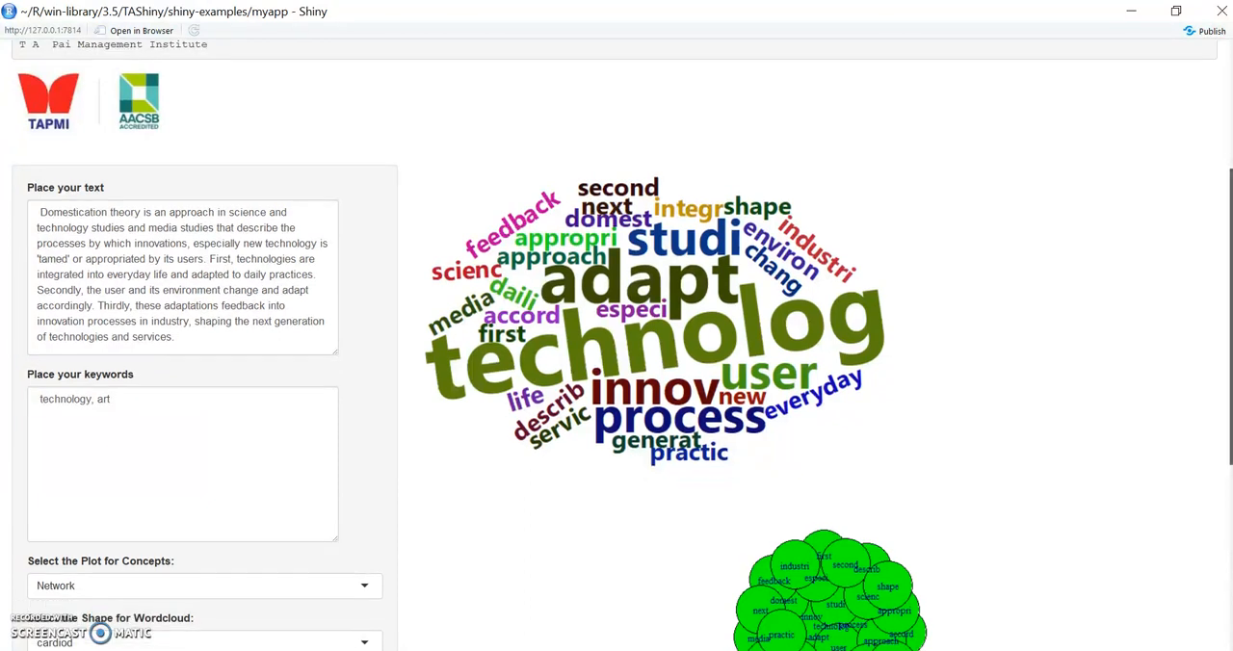
pyautogui.scroll(-2, 1219, 440)
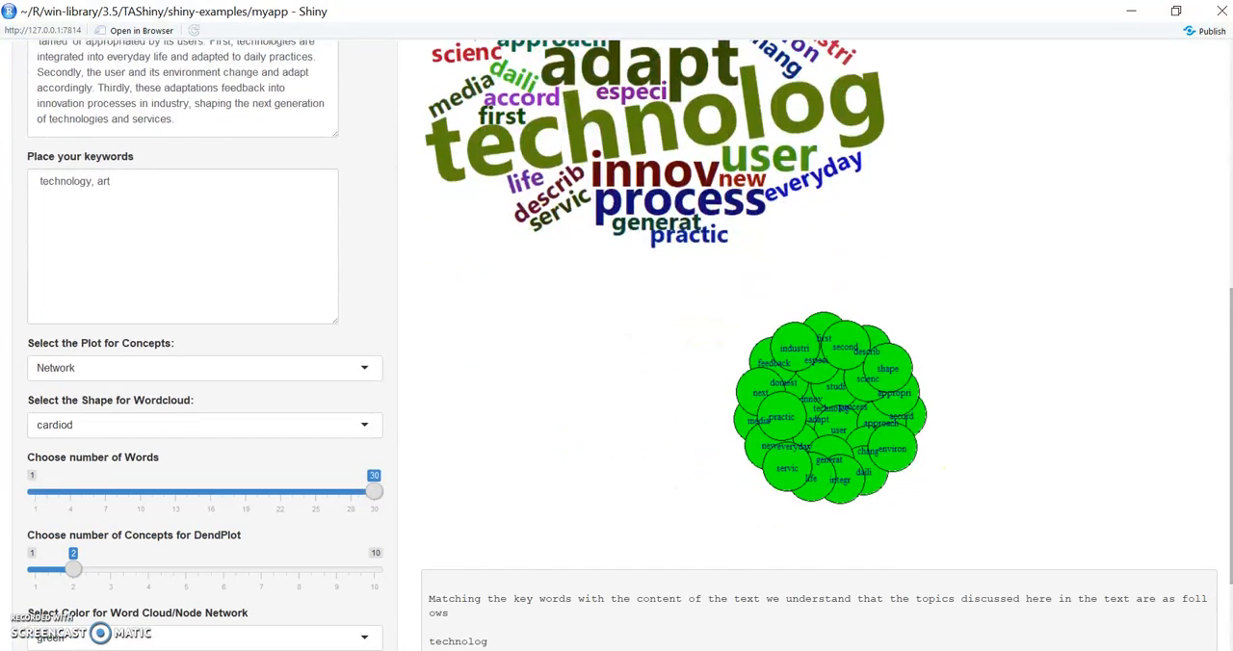
pyautogui.scroll(-2, 1218, 440)
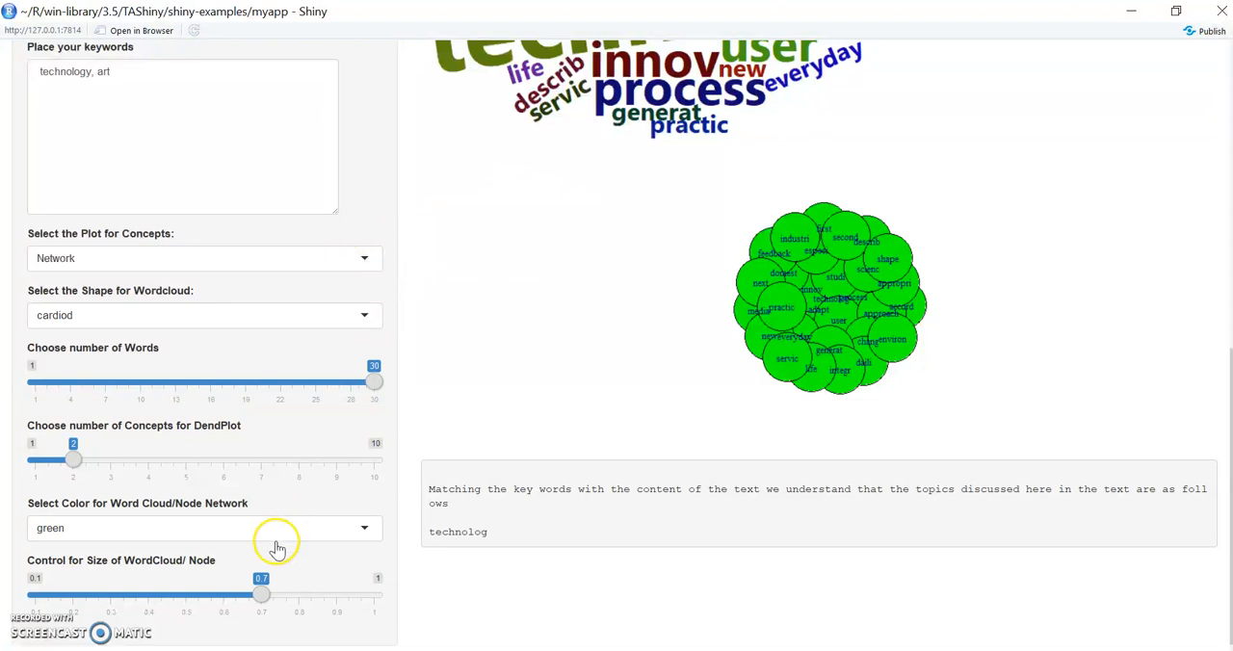
# - Set the word cloud and node size to 0.3 and the number of words to 19
pyautogui.moveTo(261, 598); pyautogui.dragTo(178, 593)
pyautogui.moveTo(142, 590); pyautogui.dragTo(114, 591)
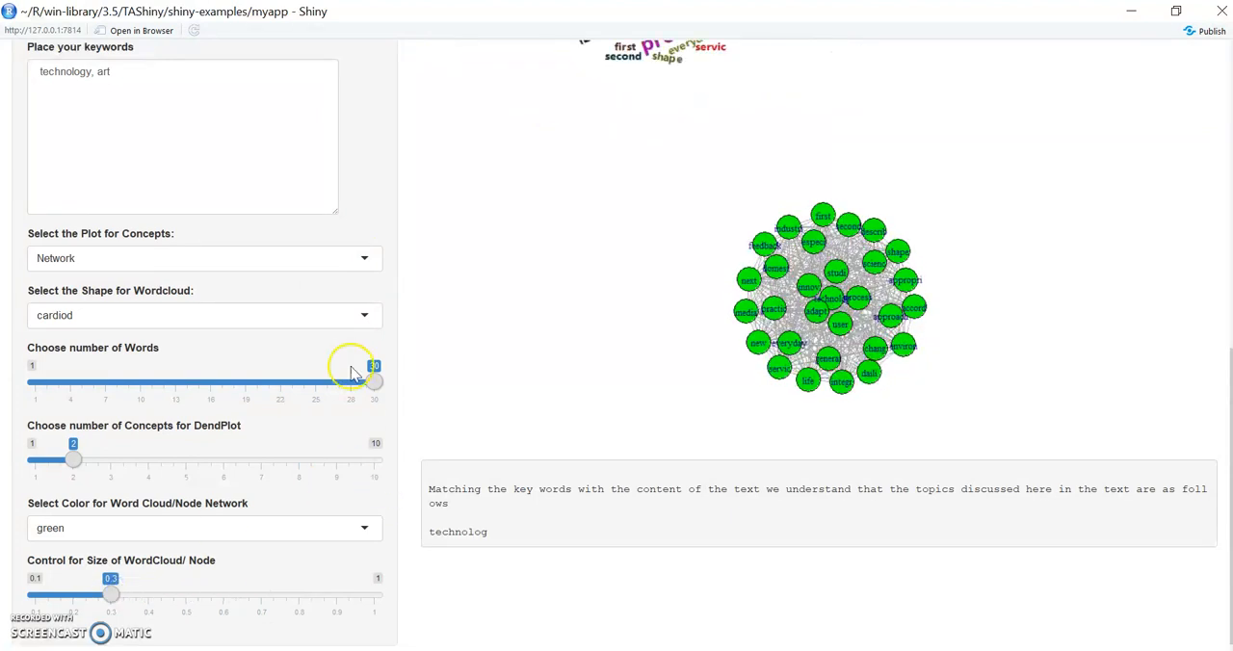
pyautogui.moveTo(376, 384); pyautogui.dragTo(246, 384)
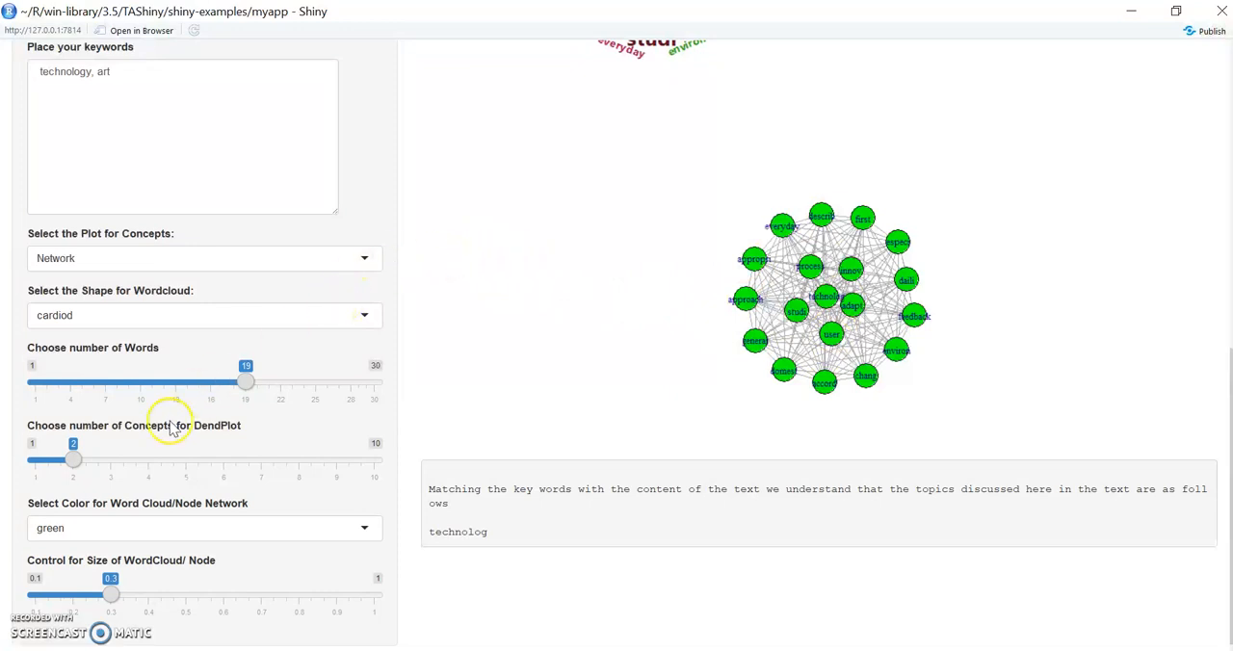
# - Switch the concept plot to DendPlot and set its number of concepts to 4
pyautogui.click(76, 470)
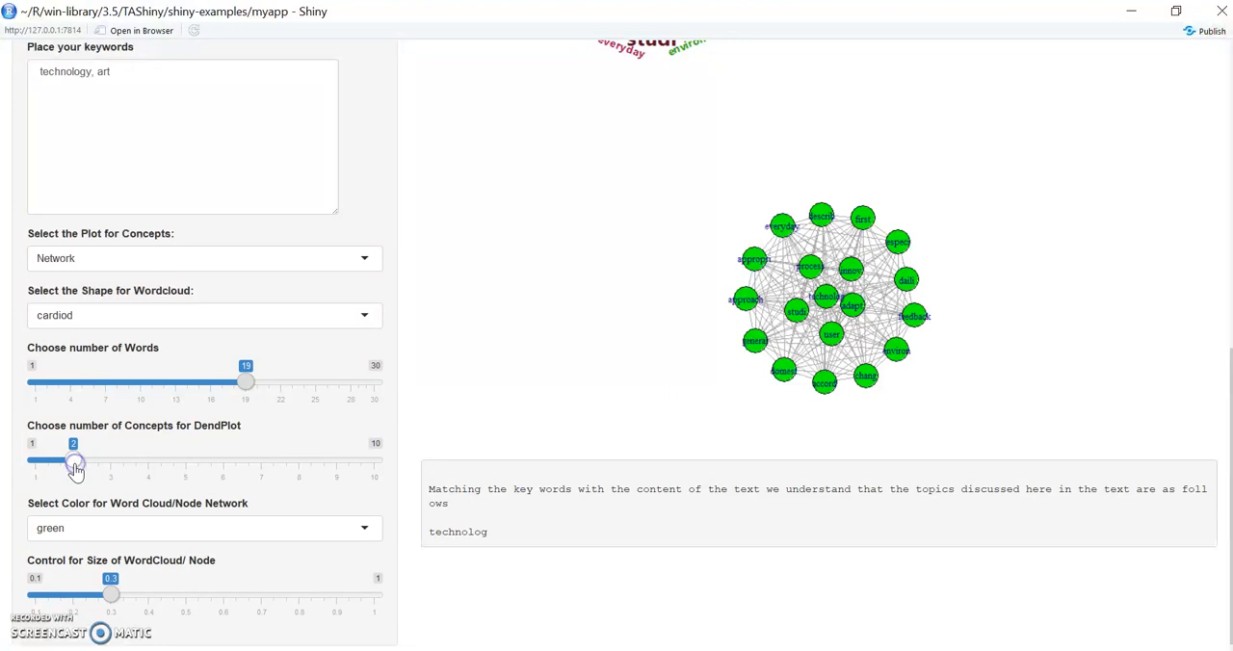
pyautogui.click(364, 262)
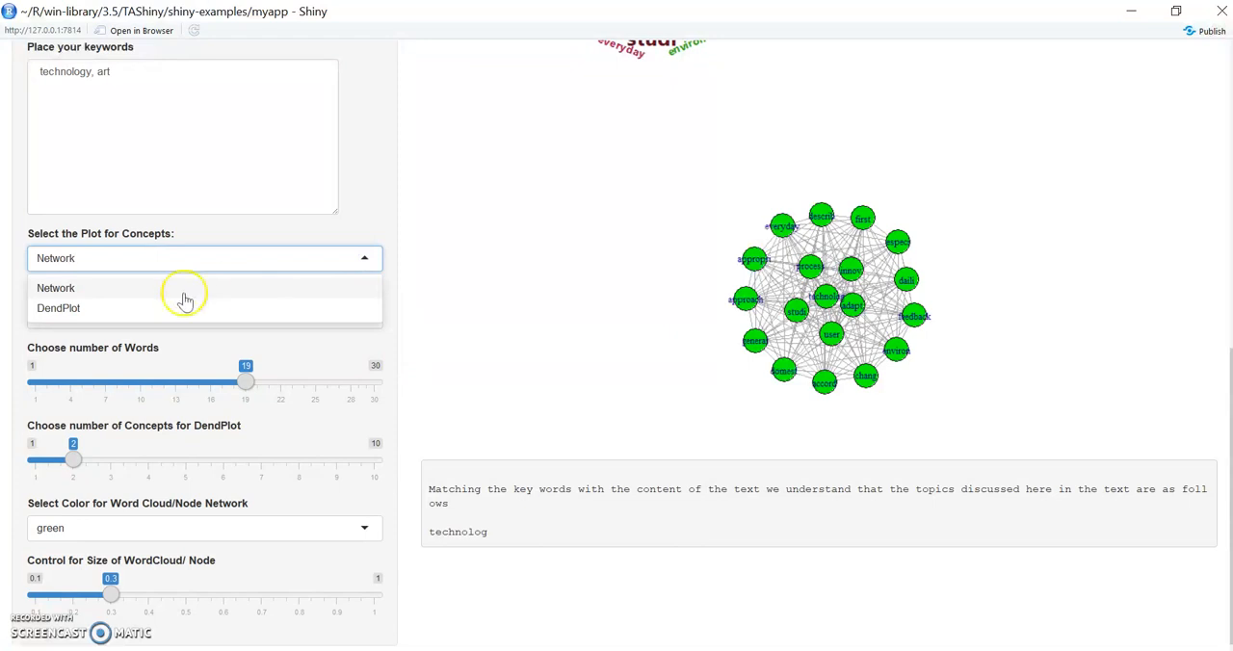
pyautogui.click(165, 308)
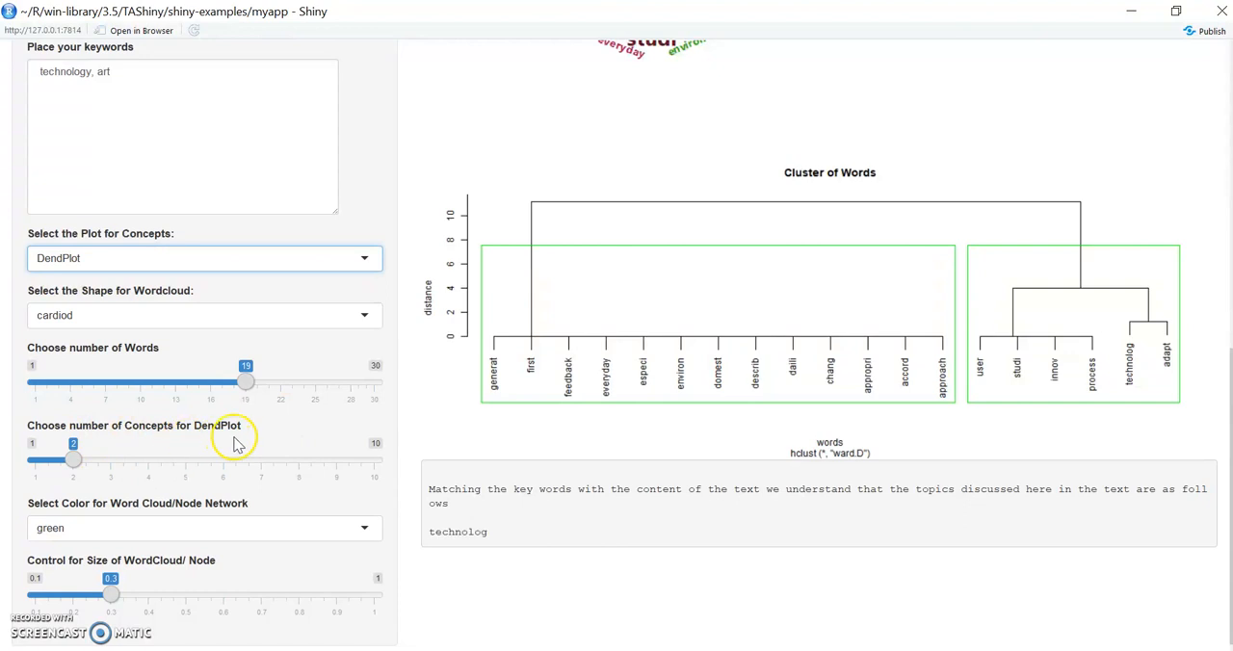
pyautogui.click(74, 464)
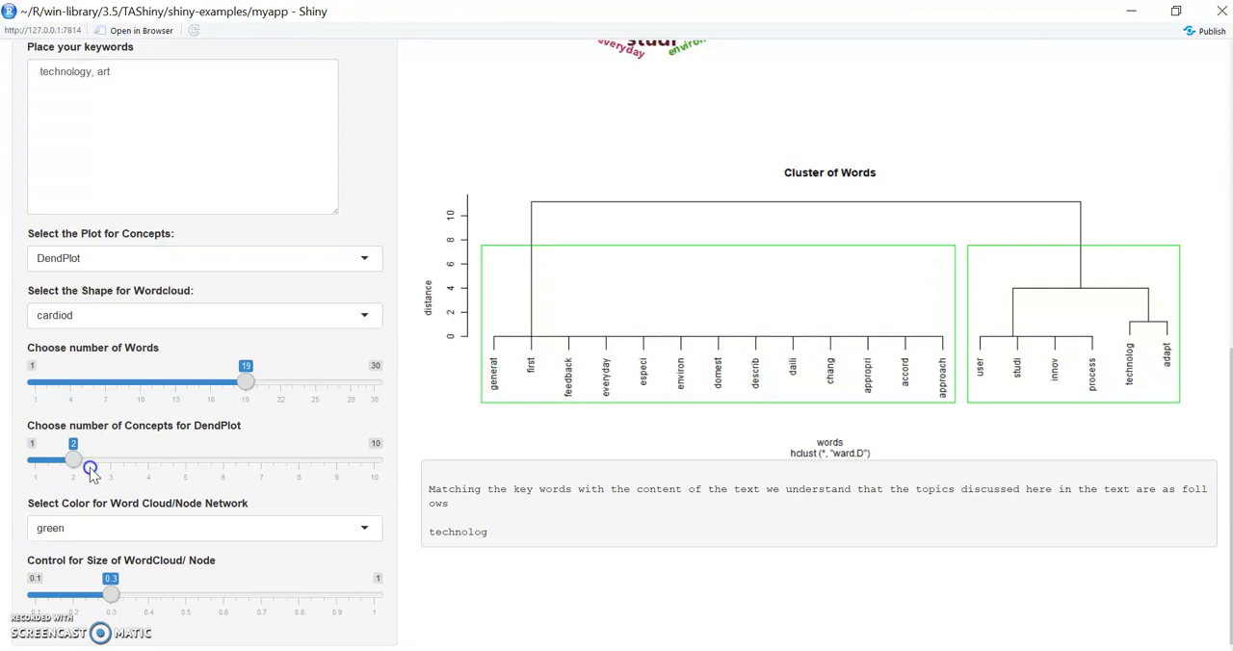
pyautogui.moveTo(74, 463); pyautogui.dragTo(166, 462)
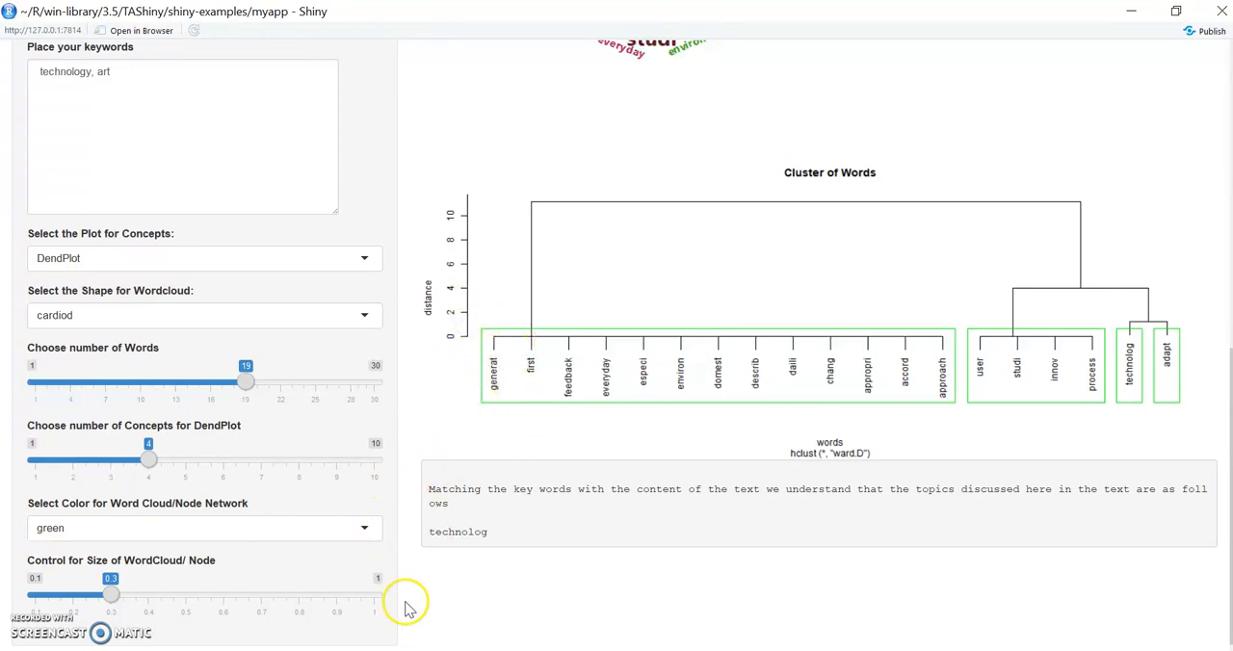
# - Set the word cloud and node network color to red
pyautogui.click(368, 526)
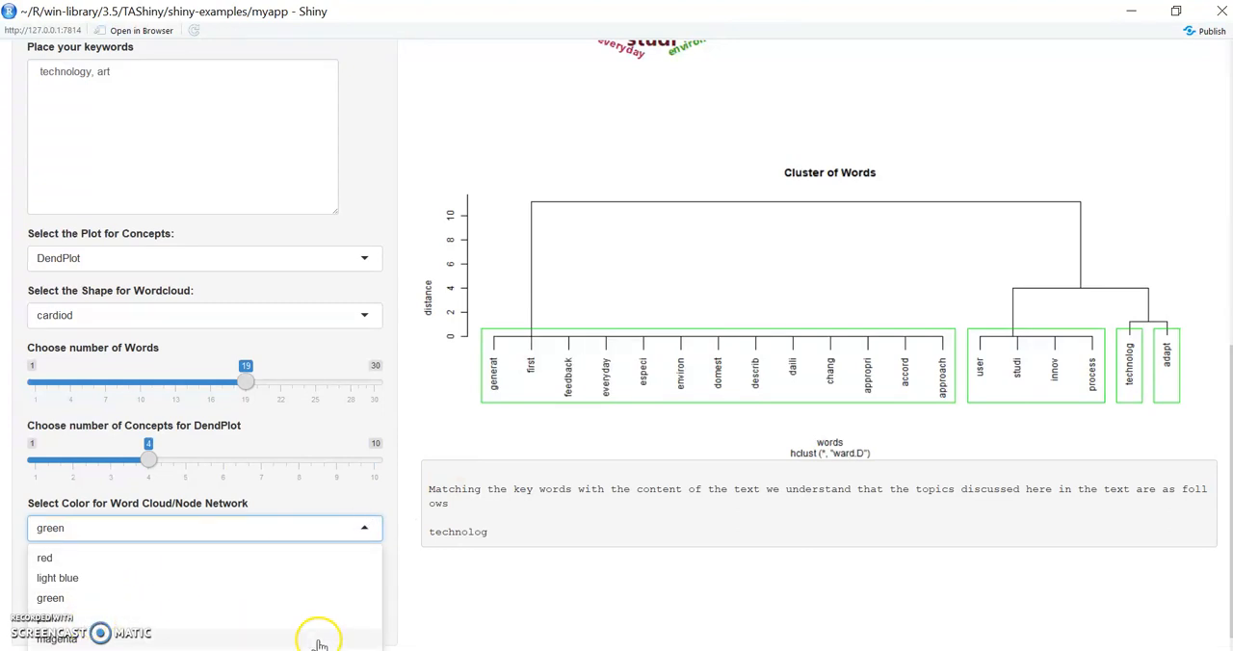
pyautogui.click(46, 560)
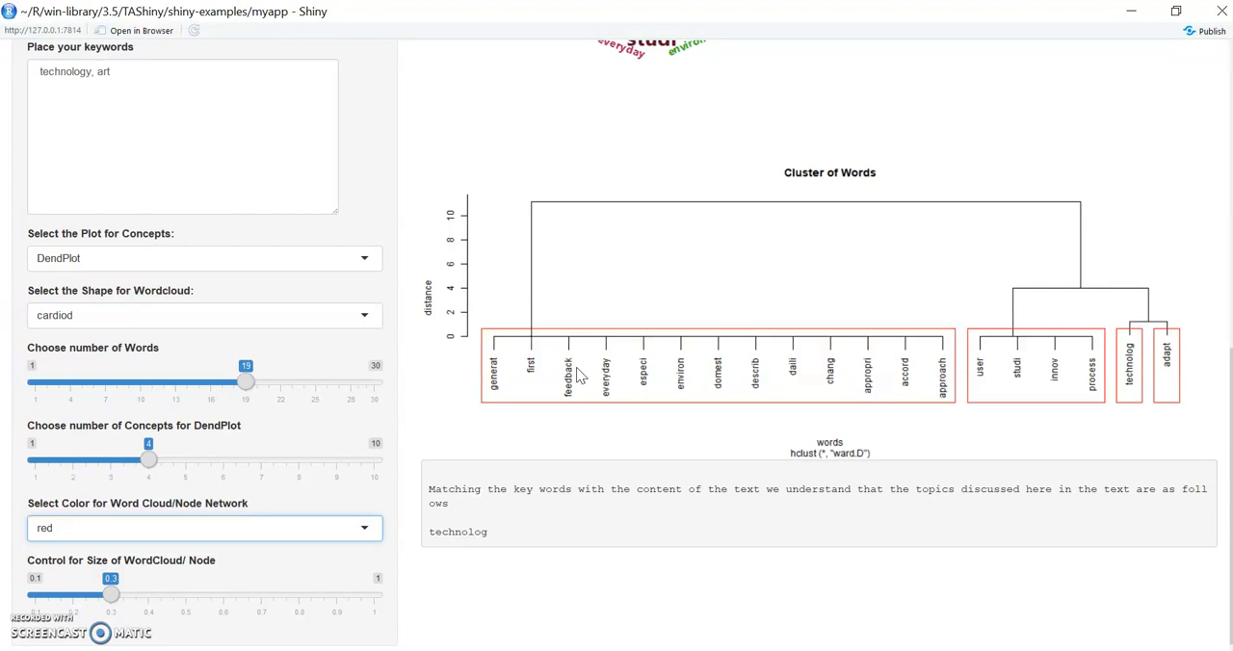
pyautogui.moveTo(1230, 449)
pyautogui.mouseDown()
pyautogui.moveTo(1230, 324)
pyautogui.moveTo(1230, 453)
pyautogui.mouseUp()
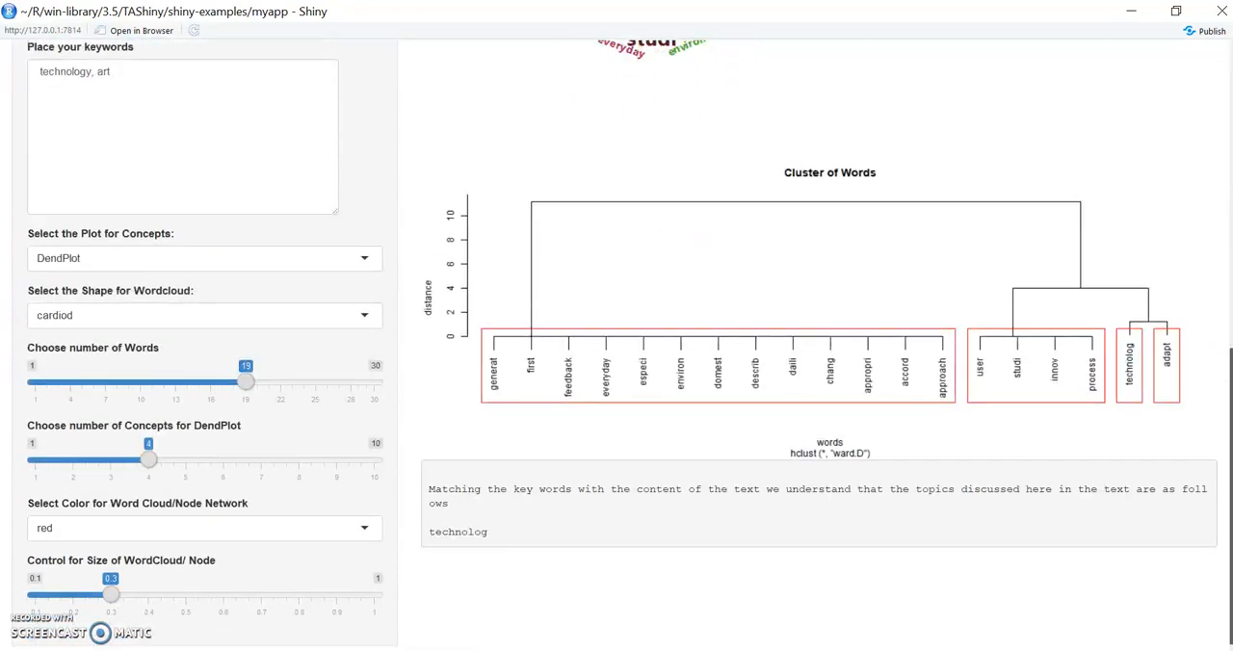